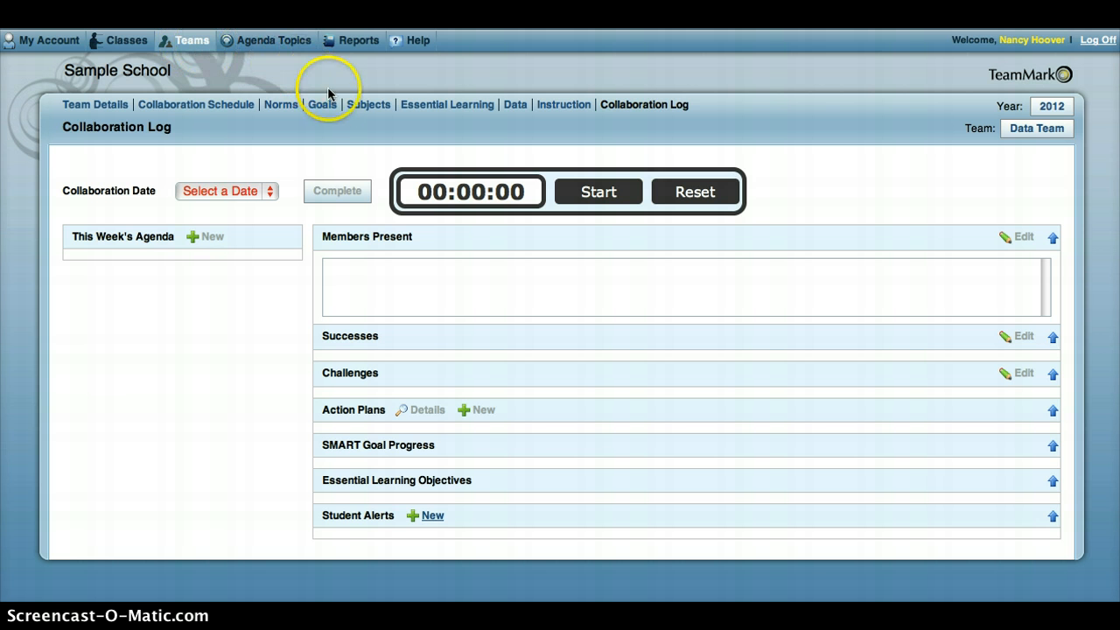
- Add an active subject named Character Traits to the Data Team's subjects and save it
{"action": "left_click", "coordinate": [367, 105]}
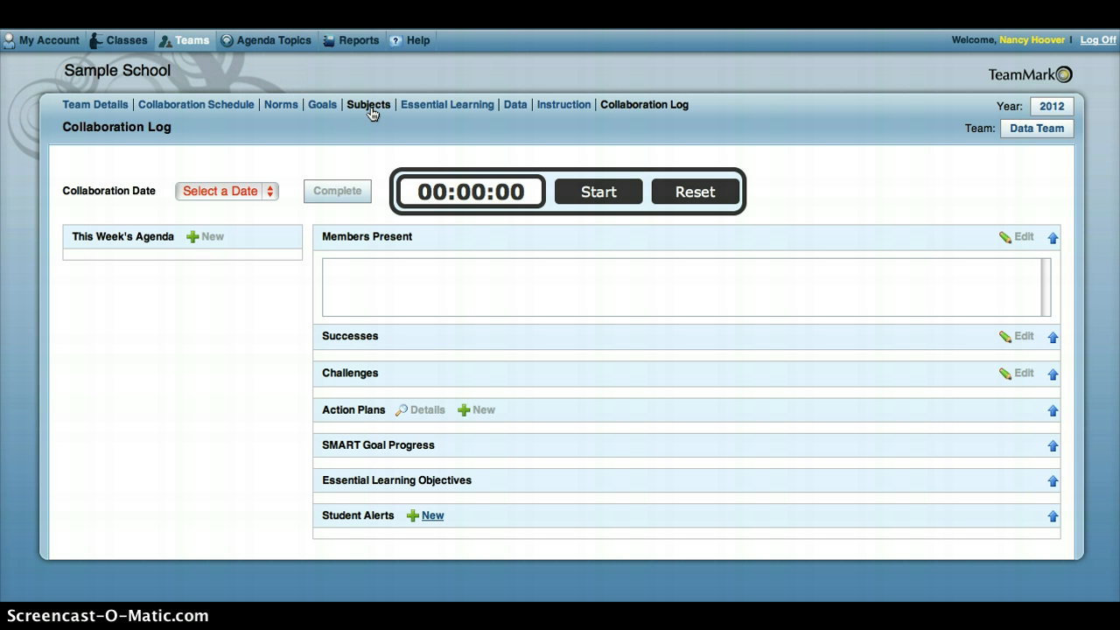
{"action": "left_click", "coordinate": [370, 106]}
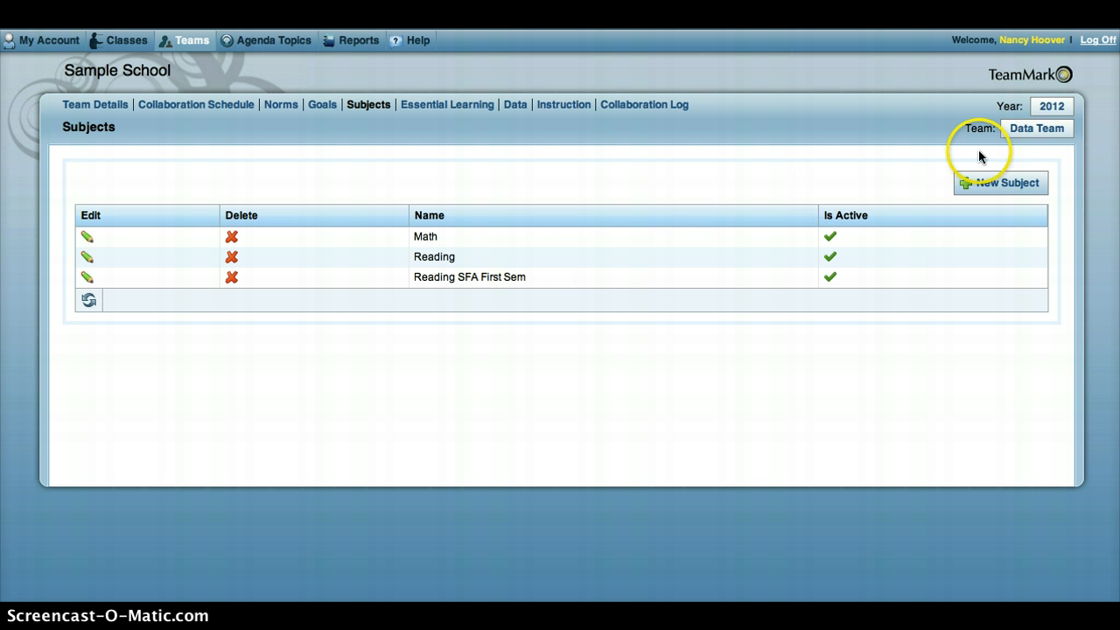
{"action": "left_click", "coordinate": [1004, 187]}
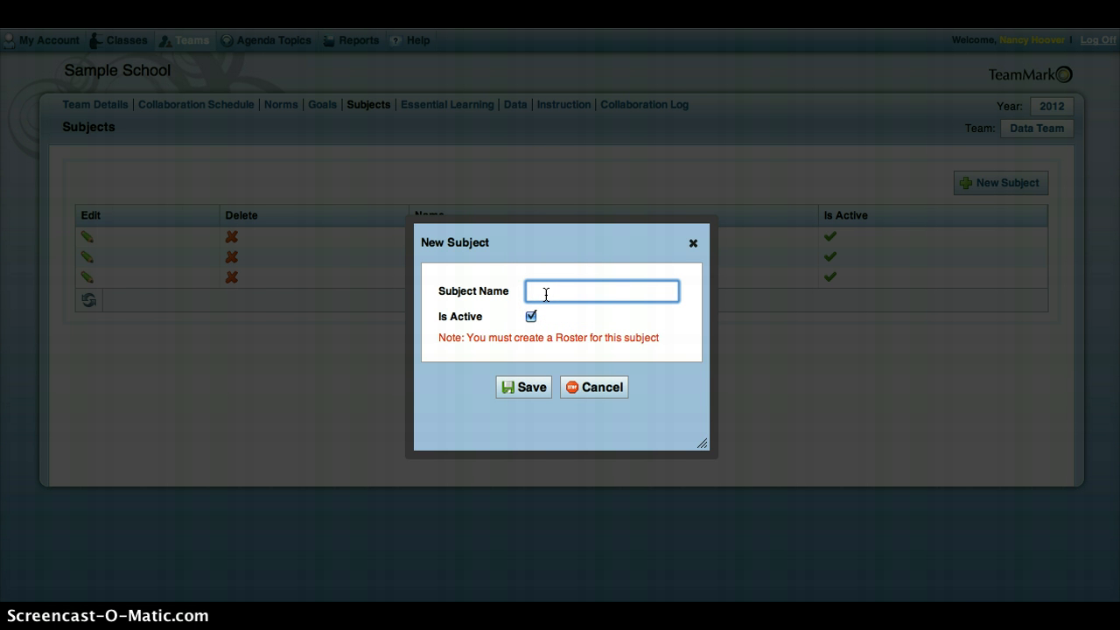
{"action": "type", "text": "Character Traits"}
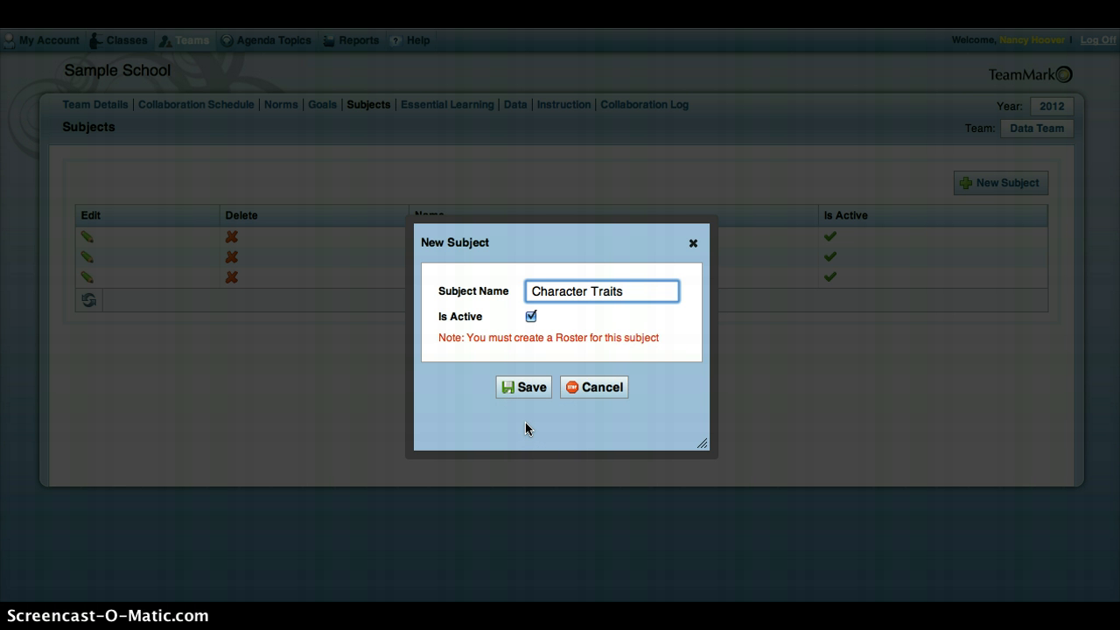
{"action": "left_click", "coordinate": [522, 389]}
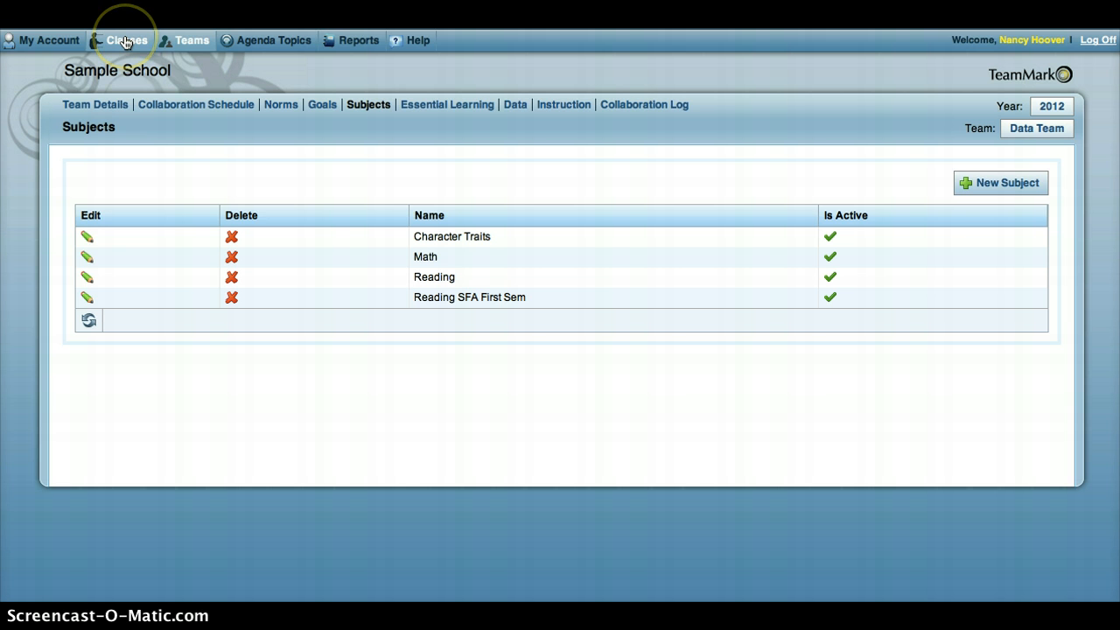
- Open the class roster for the signed-in teacher, the Data Team and the Character Traits subject
{"action": "left_click", "coordinate": [125, 42]}
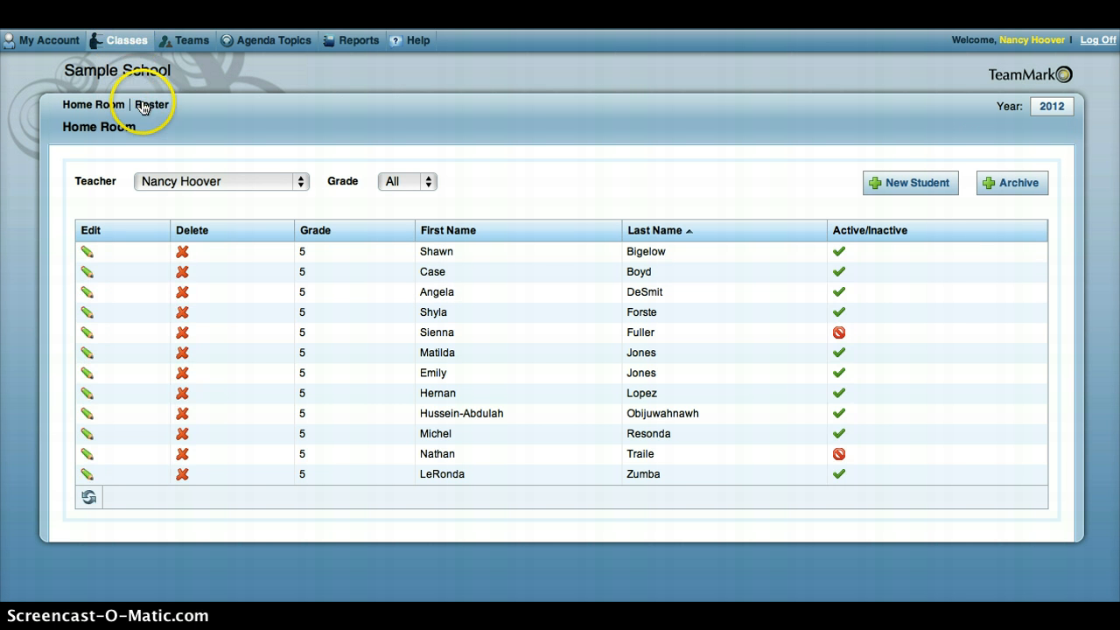
{"action": "left_click", "coordinate": [151, 105]}
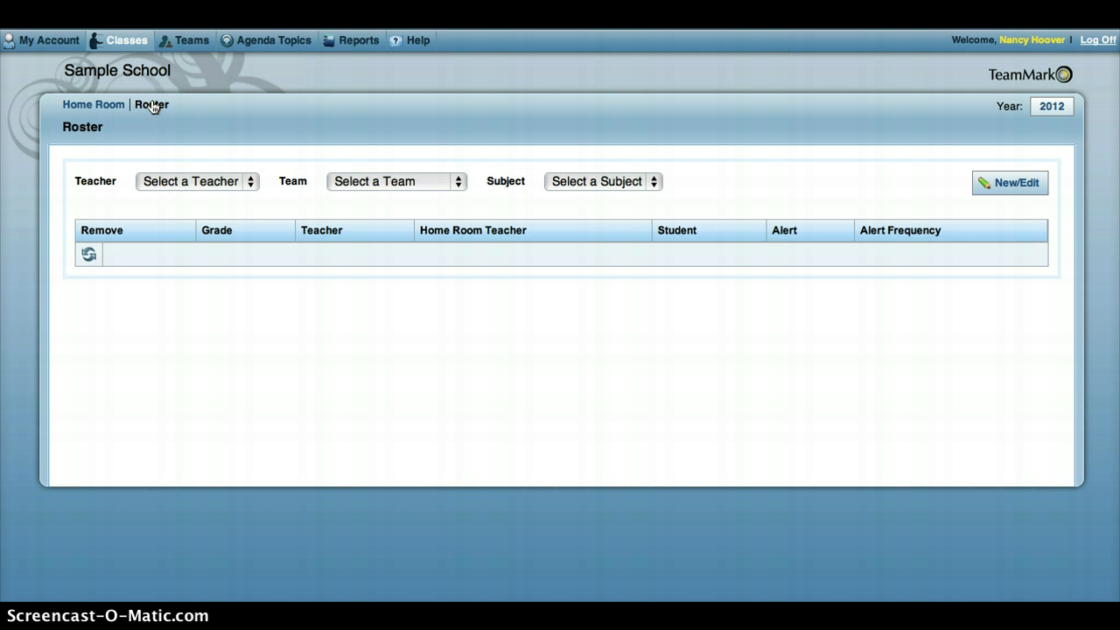
{"action": "left_click", "coordinate": [250, 182]}
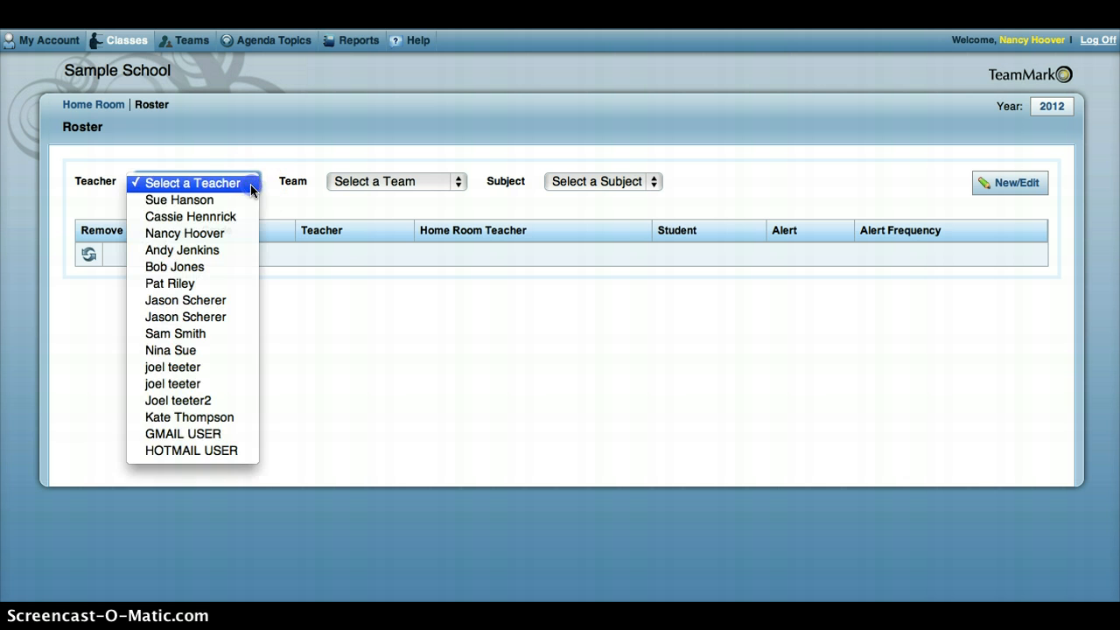
{"action": "left_click", "coordinate": [212, 235]}
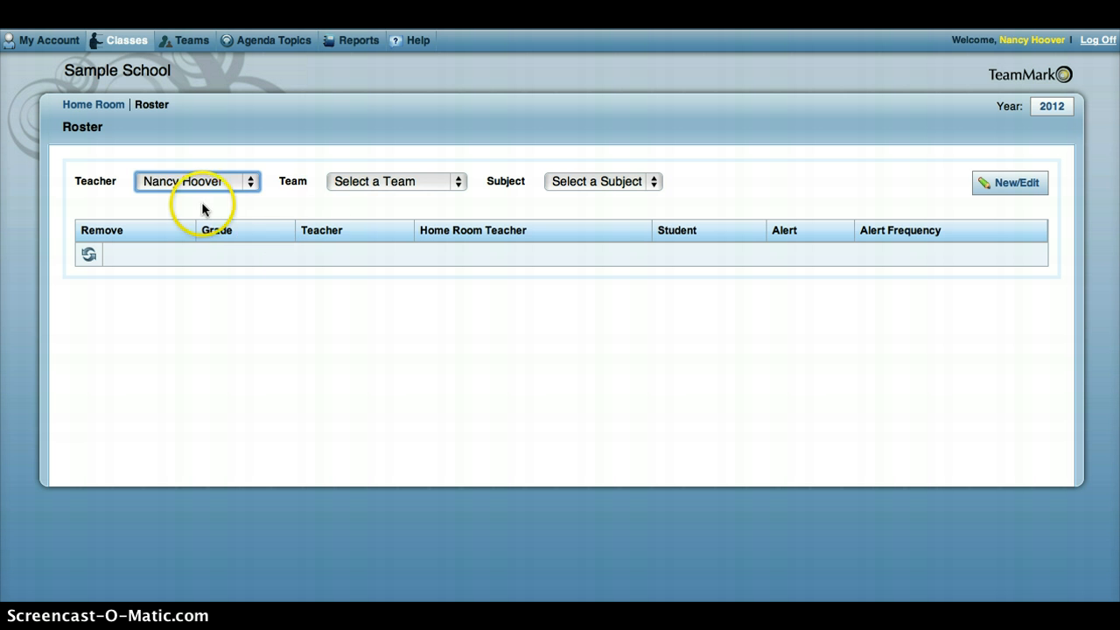
{"action": "left_click", "coordinate": [456, 181]}
{"action": "left_click", "coordinate": [370, 236]}
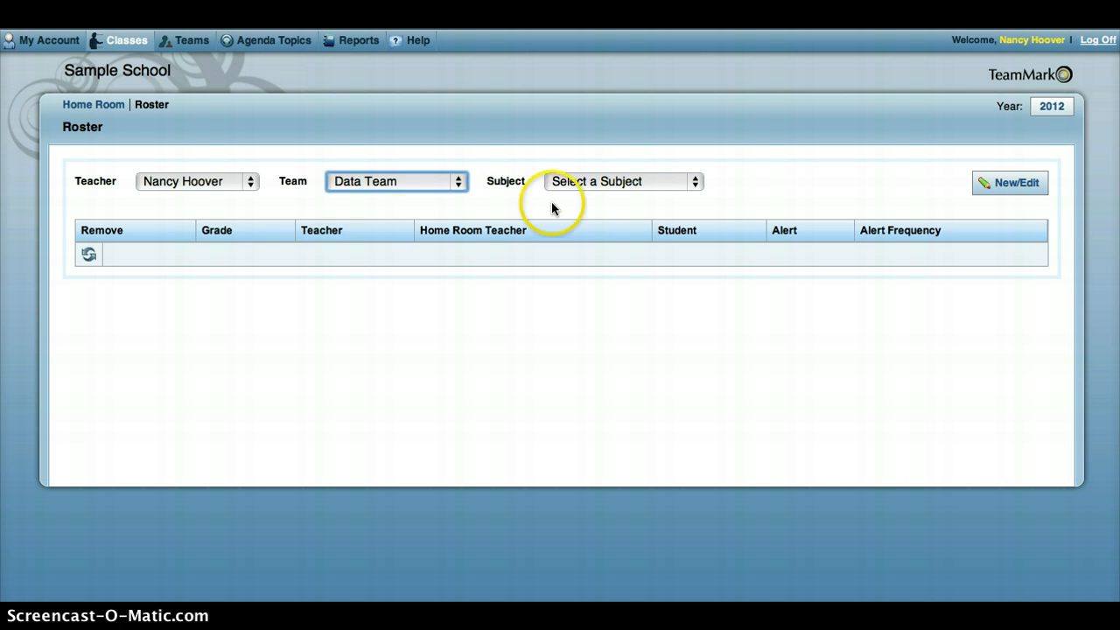
{"action": "left_click", "coordinate": [671, 181]}
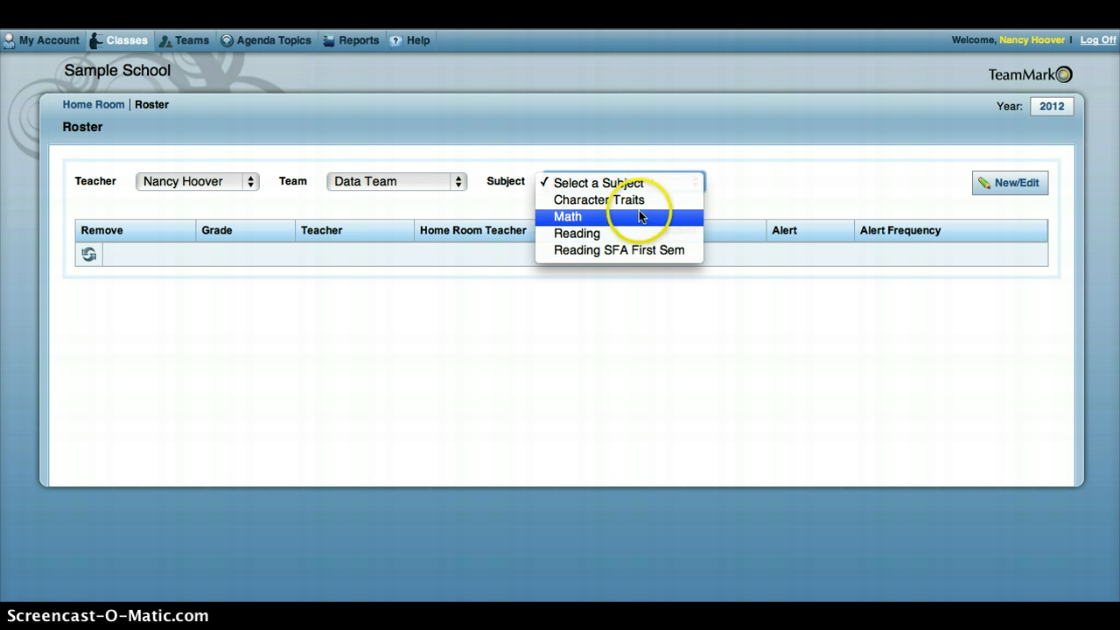
{"action": "left_click", "coordinate": [635, 203]}
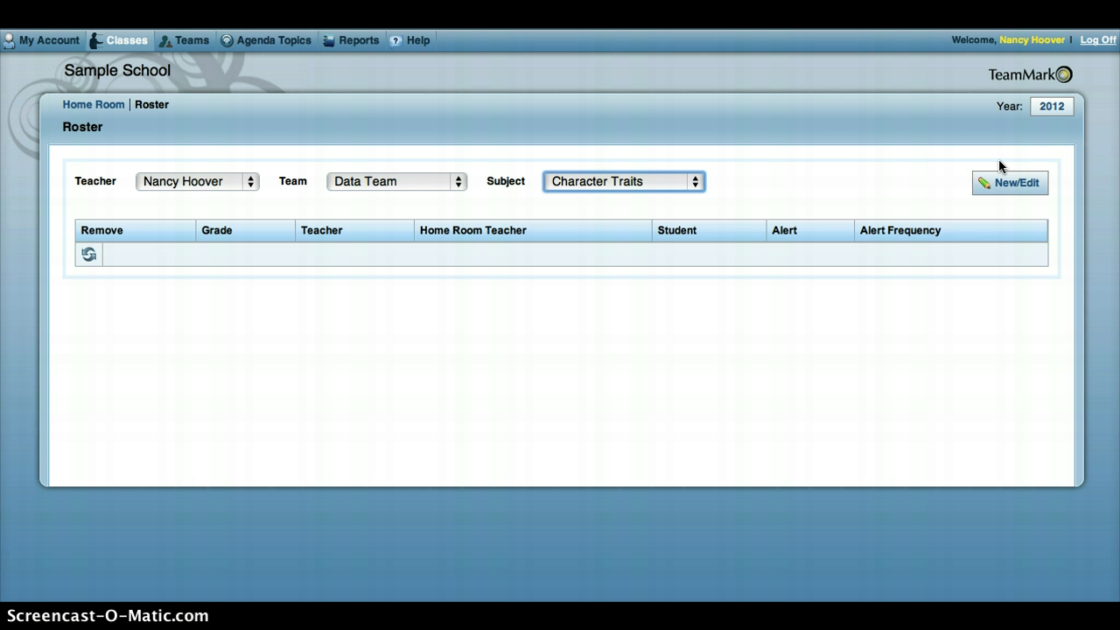
- Edit the roster and add the first five available grade 5 students of the signed-in teacher to the selected students
{"action": "left_click", "coordinate": [1002, 183]}
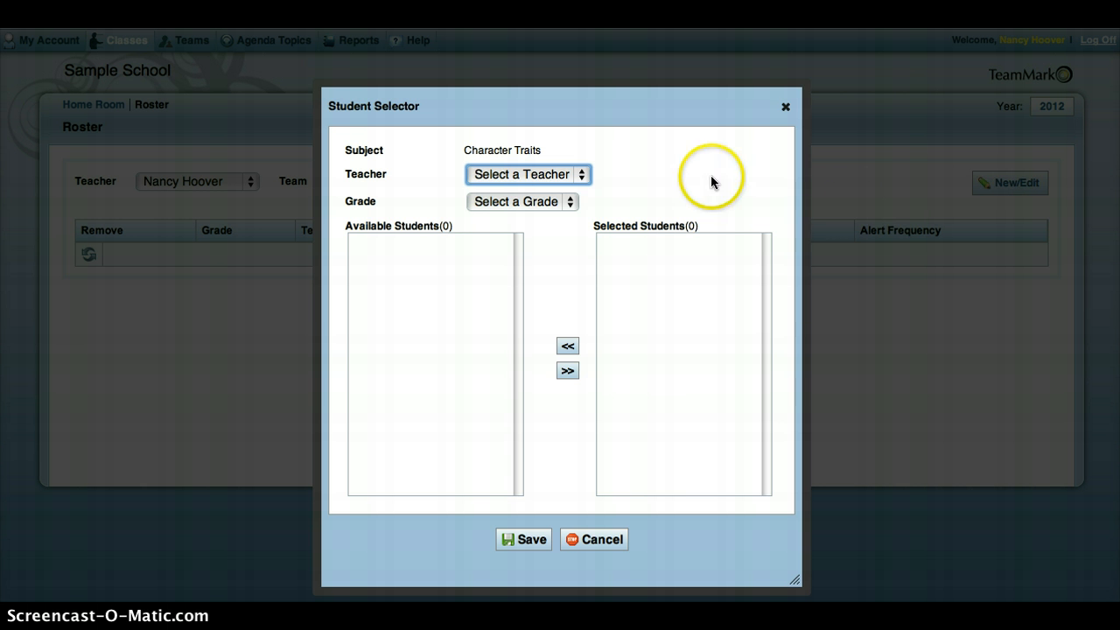
{"action": "left_click", "coordinate": [583, 176]}
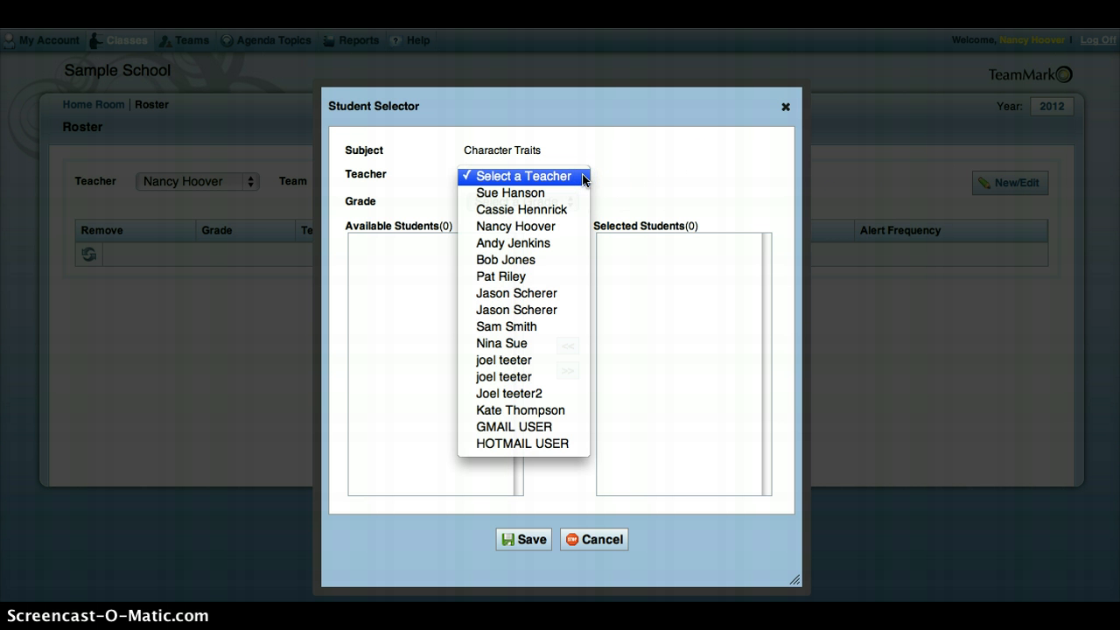
{"action": "left_click", "coordinate": [532, 225]}
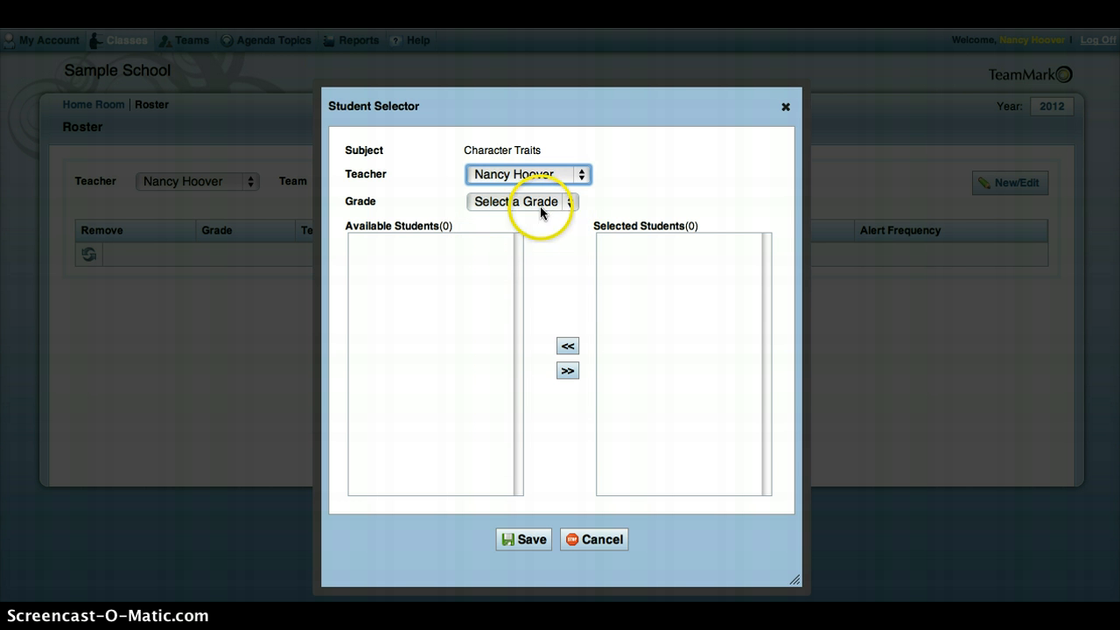
{"action": "left_click", "coordinate": [542, 202]}
{"action": "left_click", "coordinate": [511, 223]}
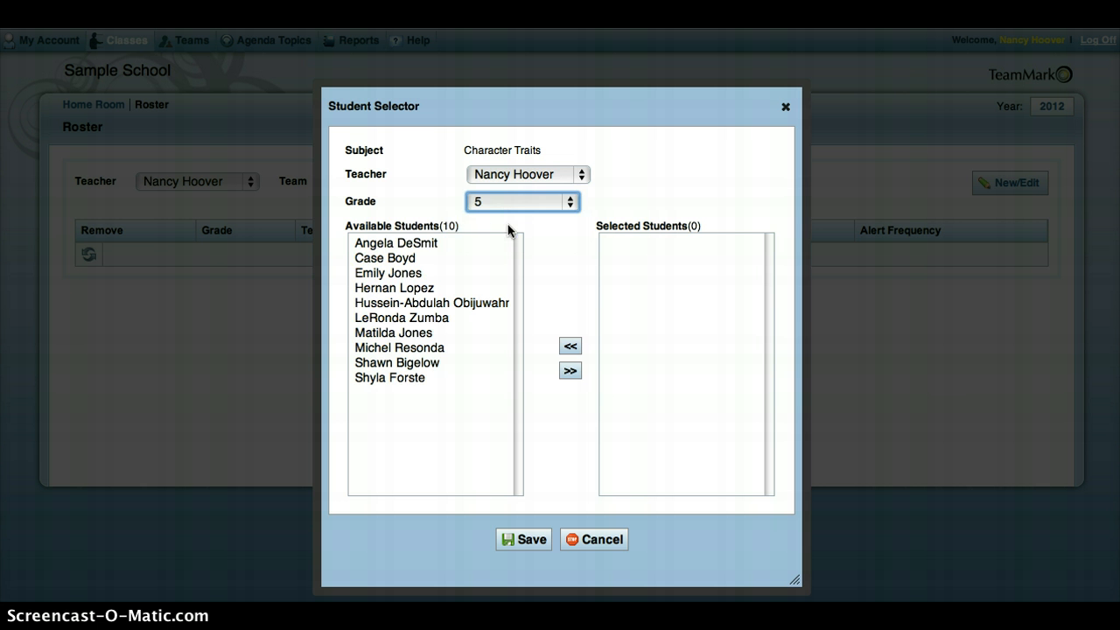
{"action": "left_click", "coordinate": [382, 245]}
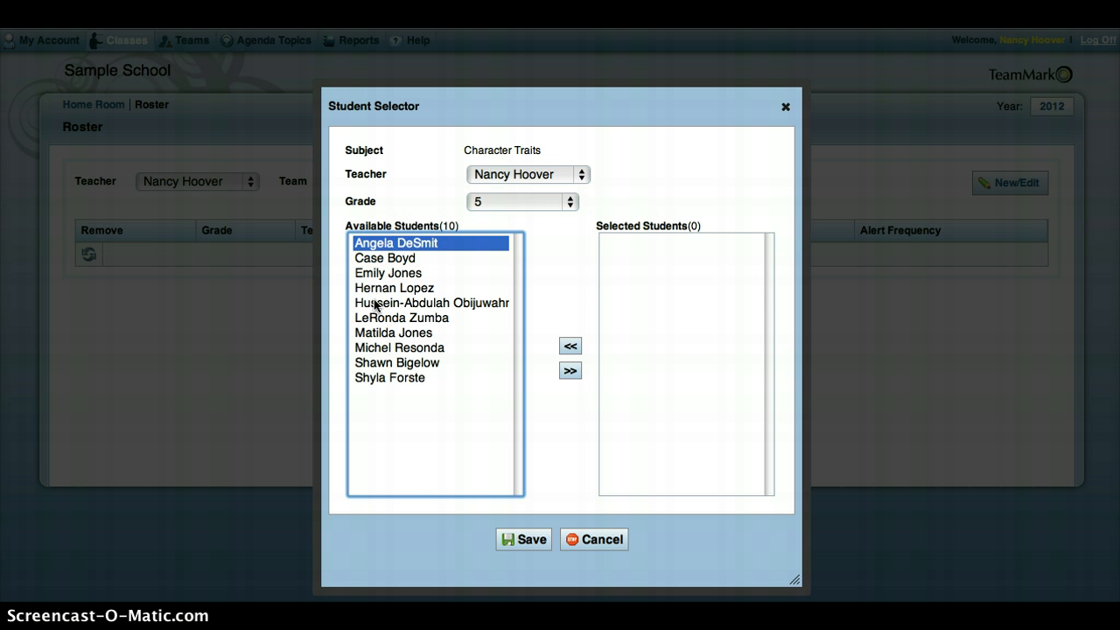
{"action": "left_click", "coordinate": [375, 304], "text": "shift"}
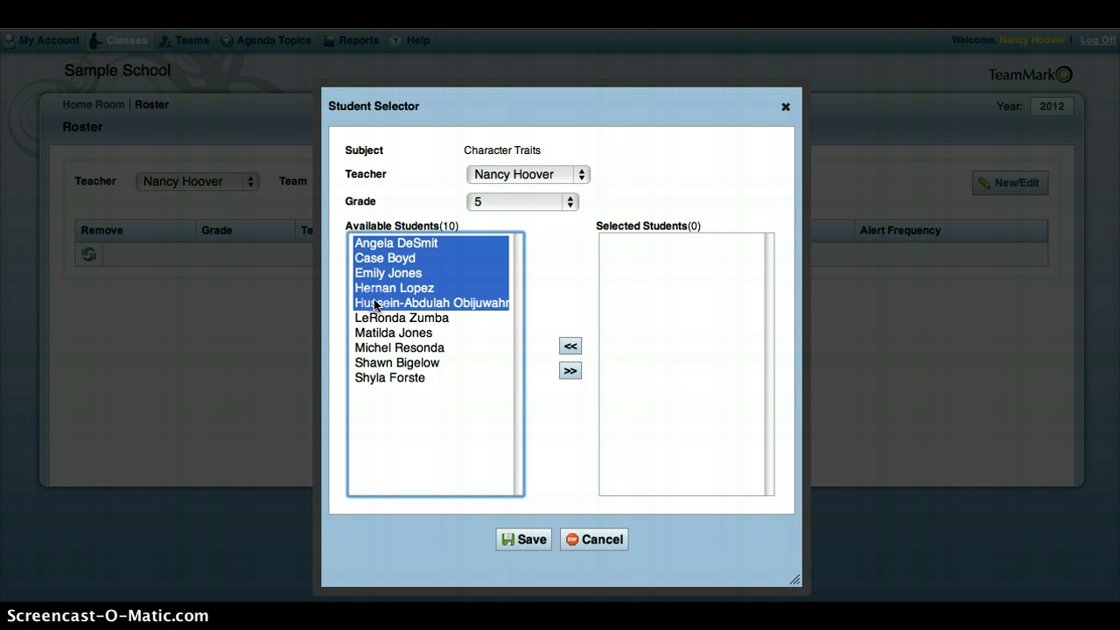
{"action": "left_click", "coordinate": [570, 371]}
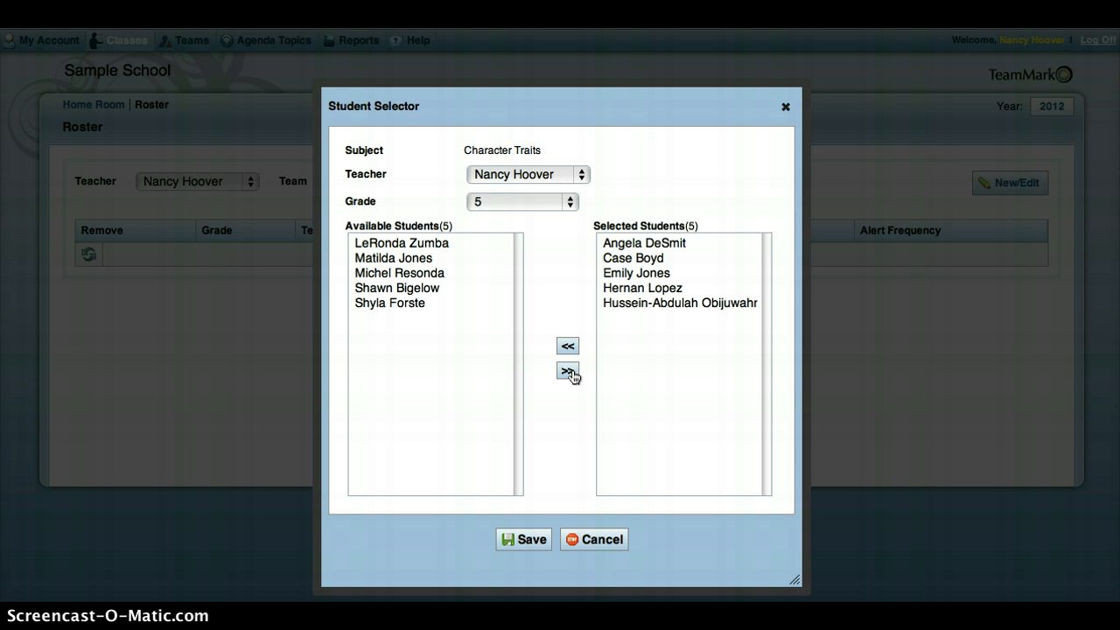
- Add the first five grade 6 students of the teacher listed directly after the signed-in one, and save the roster
{"action": "left_click", "coordinate": [580, 176]}
{"action": "left_click", "coordinate": [565, 194]}
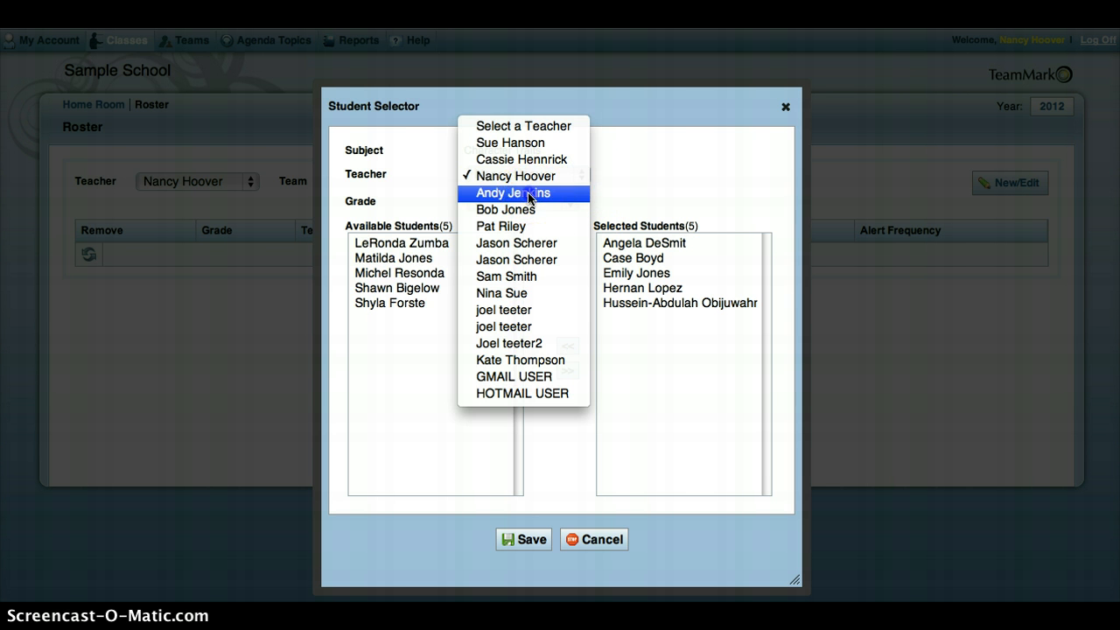
{"action": "left_click", "coordinate": [534, 201]}
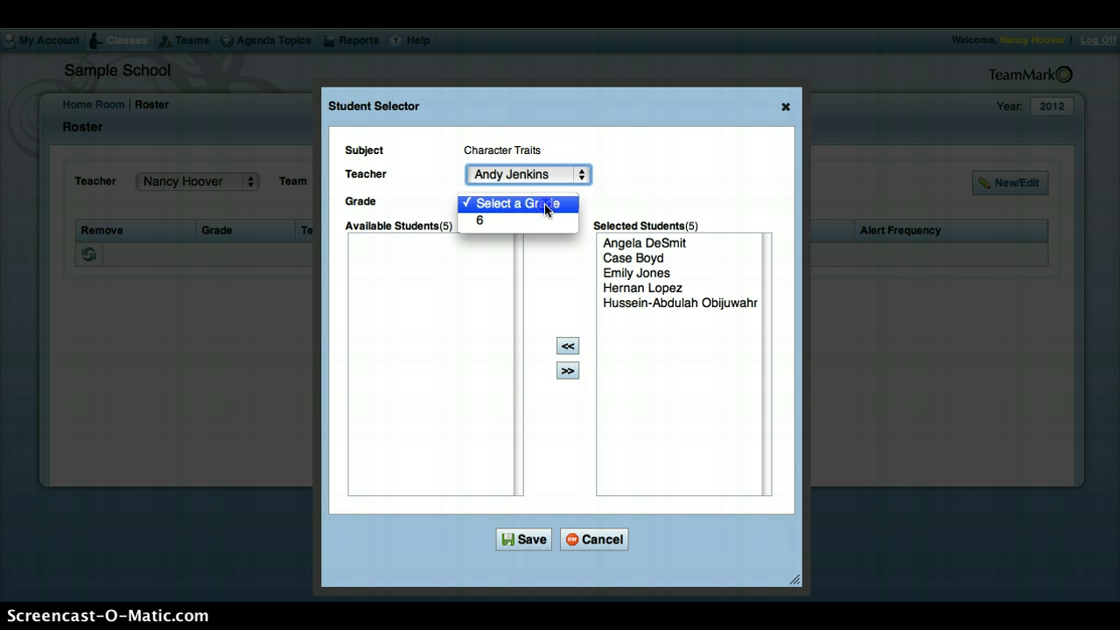
{"action": "left_click", "coordinate": [502, 219]}
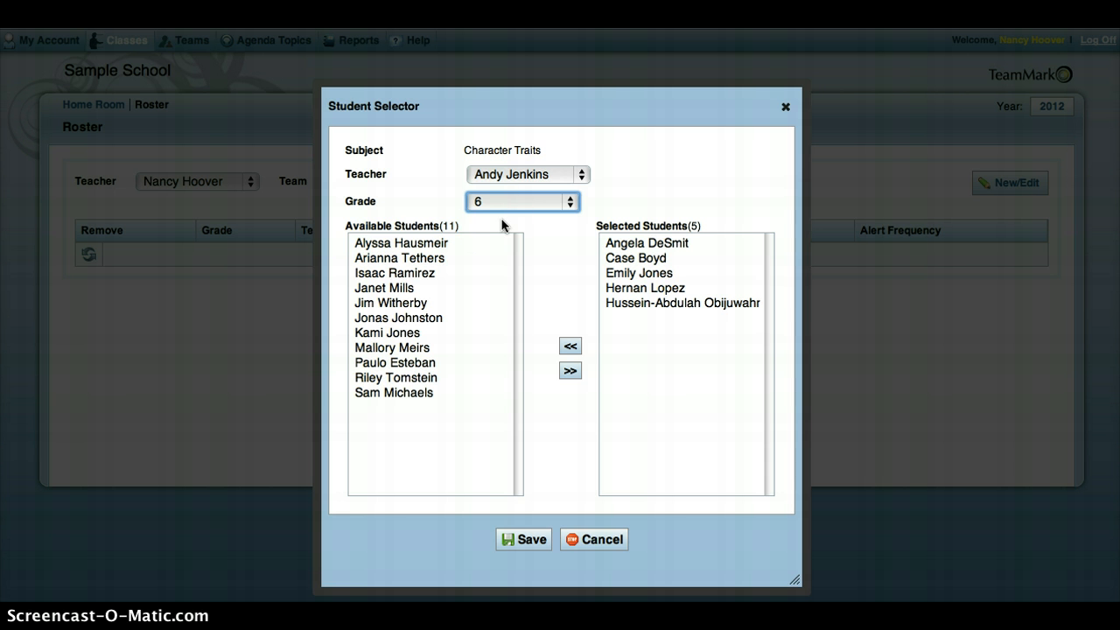
{"action": "left_click", "coordinate": [375, 245]}
{"action": "left_click", "coordinate": [382, 306]}
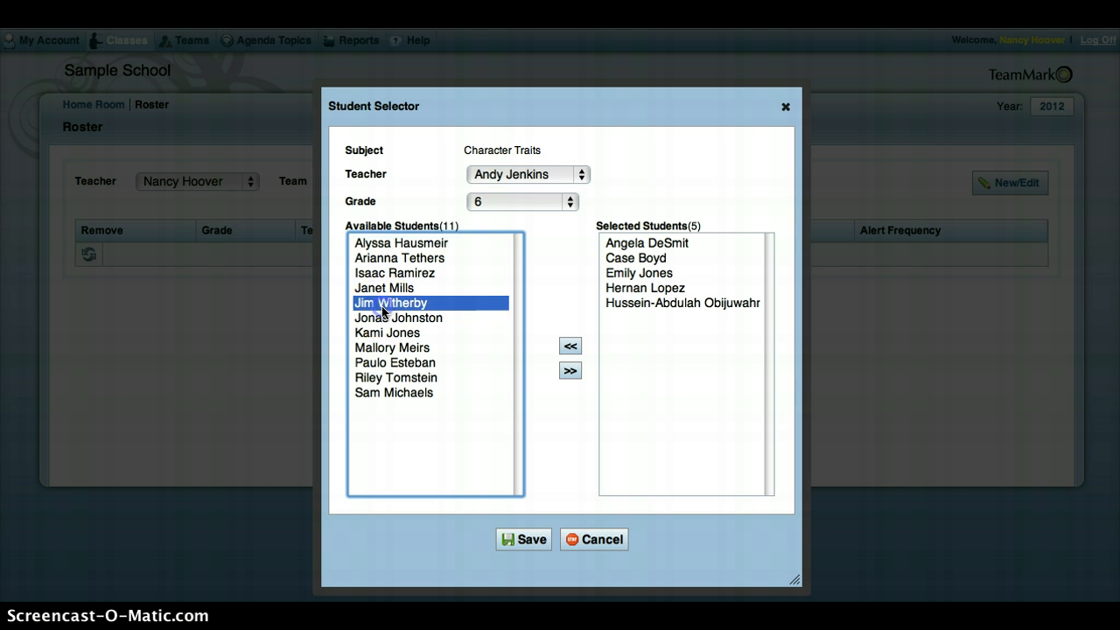
{"action": "left_click", "coordinate": [371, 244], "text": "shift"}
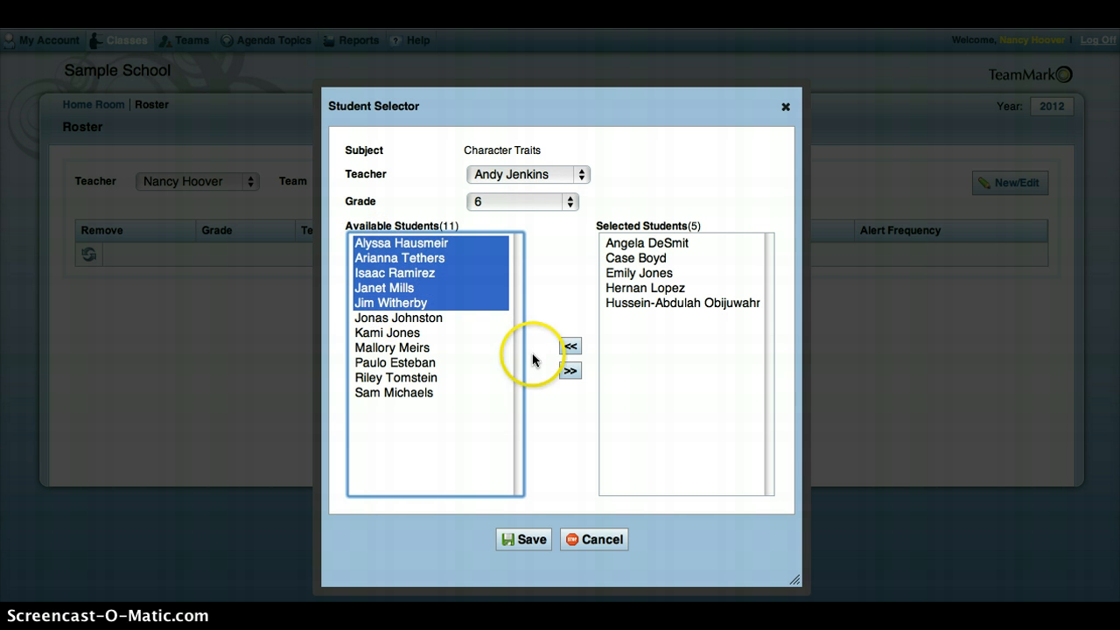
{"action": "left_click", "coordinate": [568, 371]}
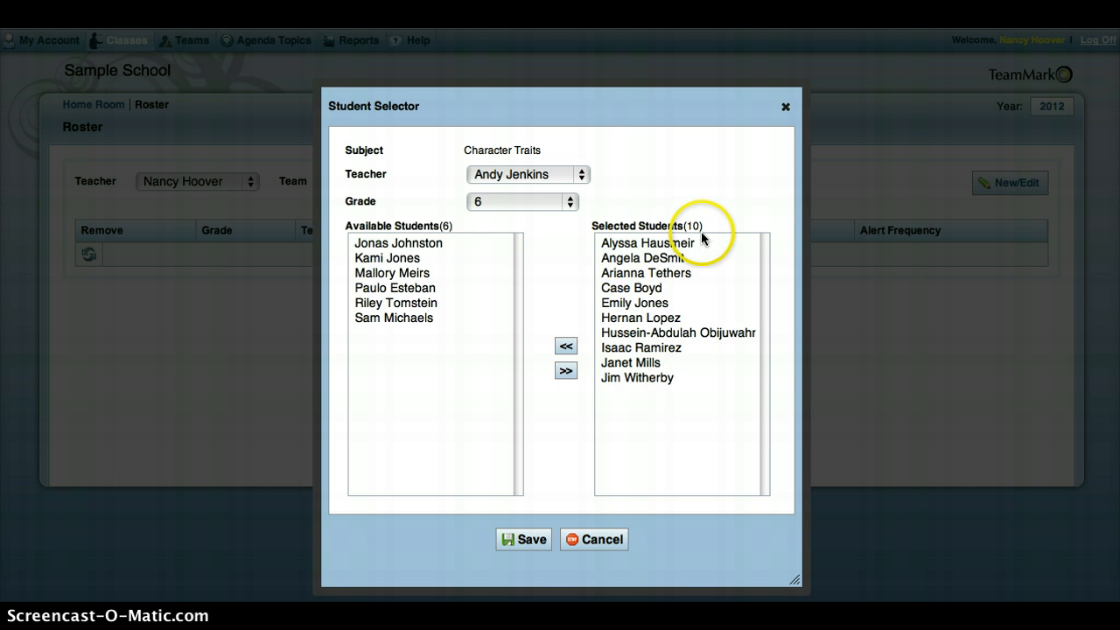
{"action": "left_click", "coordinate": [522, 542]}
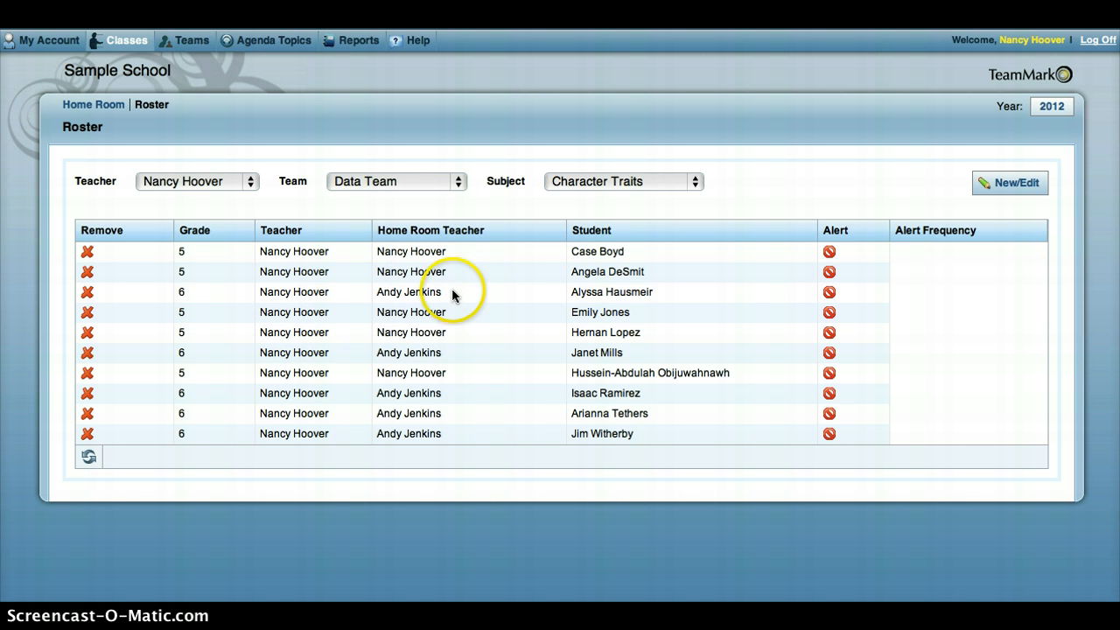
- Set the first roster student's Character Traits alert to Active with a Weekly alert frequency
{"action": "left_click", "coordinate": [830, 253]}
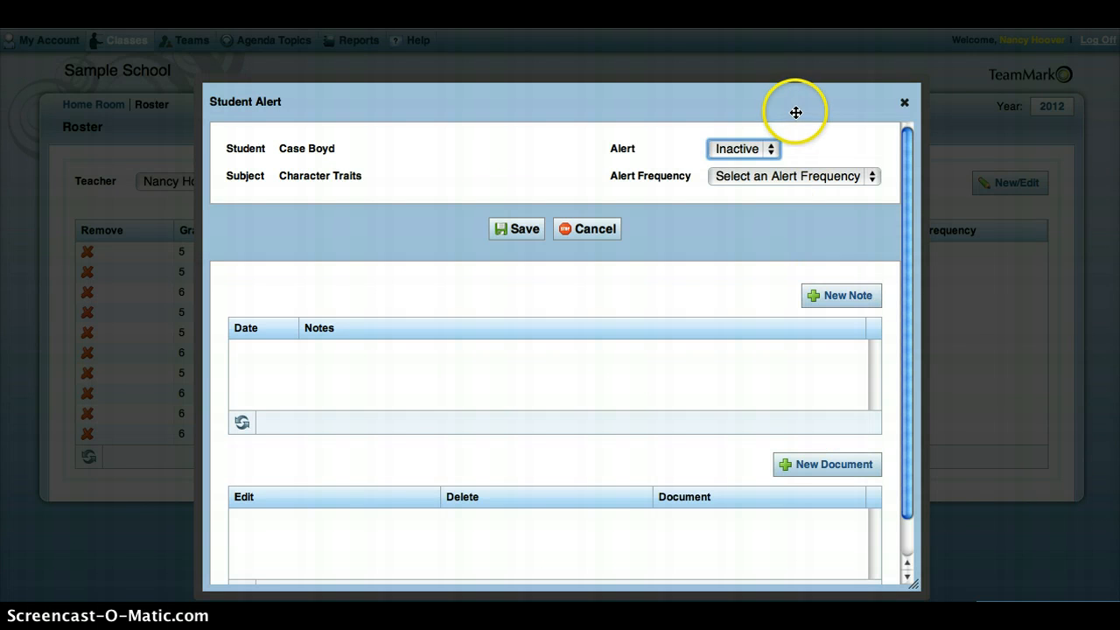
{"action": "left_click", "coordinate": [774, 156]}
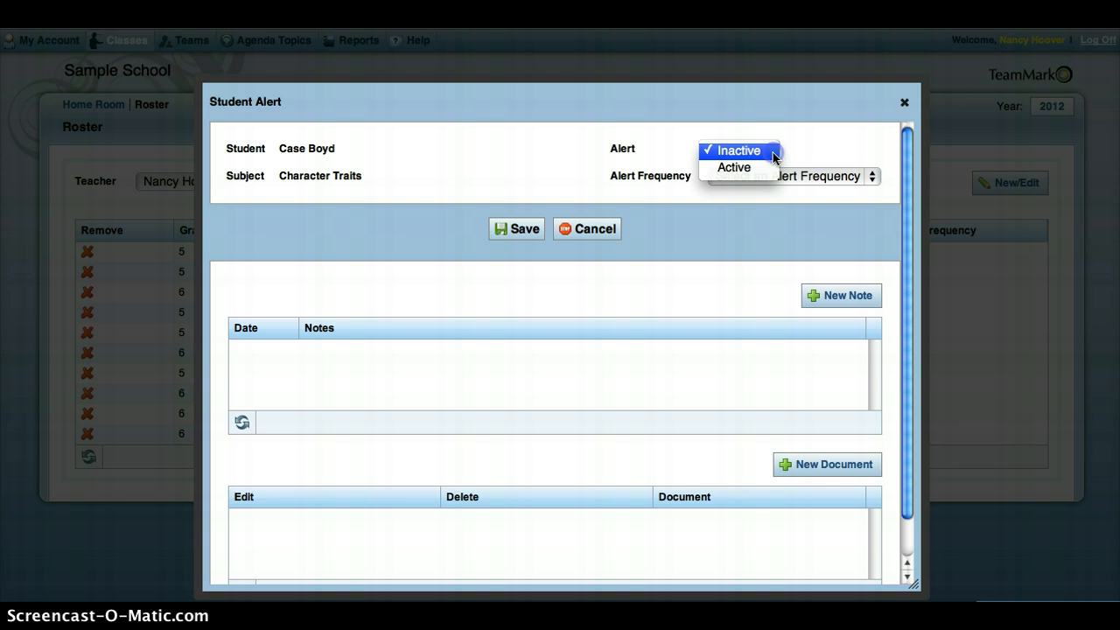
{"action": "left_click", "coordinate": [731, 168]}
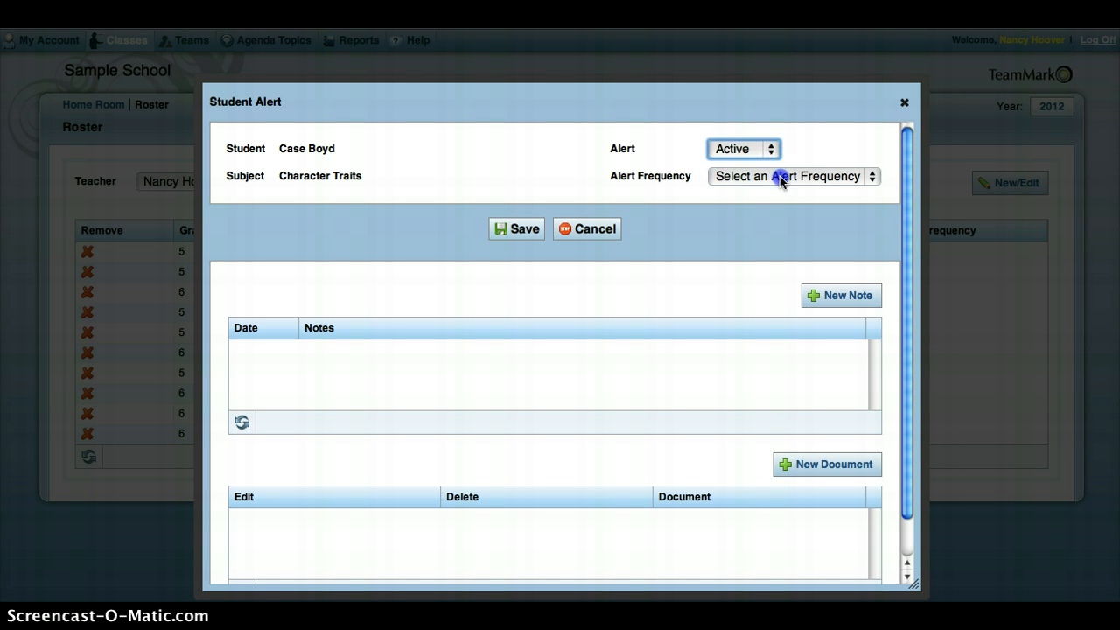
{"action": "left_click", "coordinate": [780, 176]}
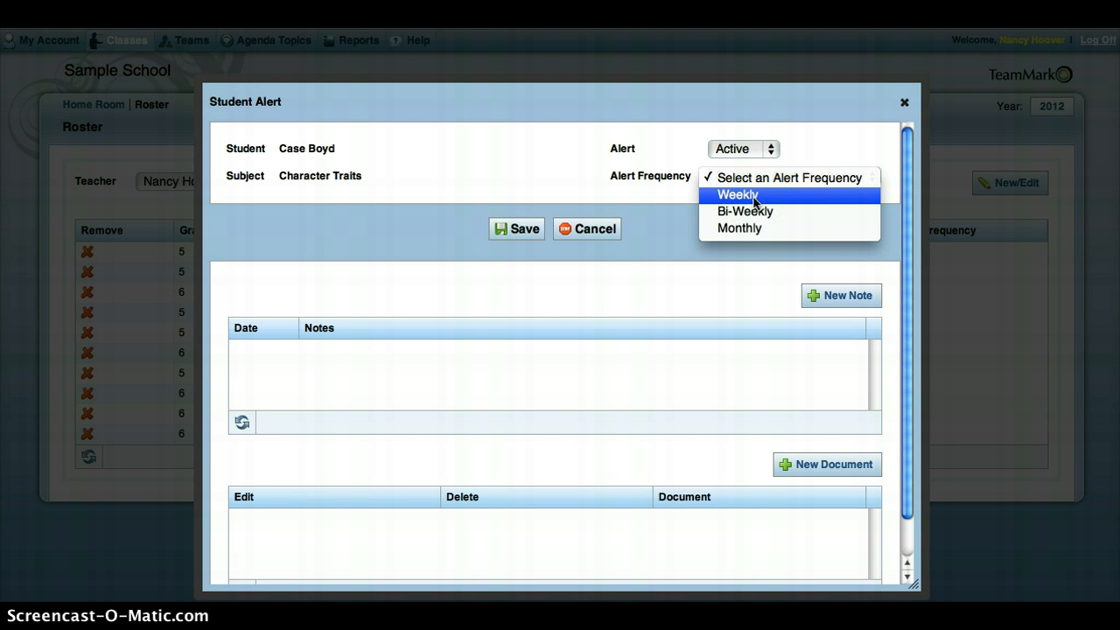
{"action": "left_click", "coordinate": [753, 196]}
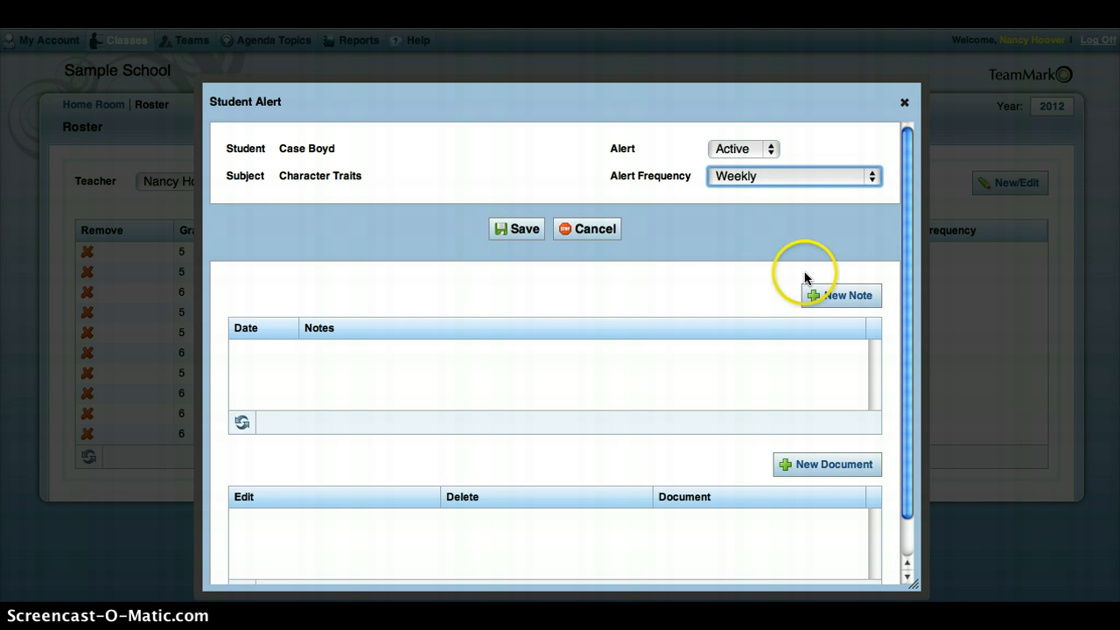
{"action": "left_click", "coordinate": [854, 297]}
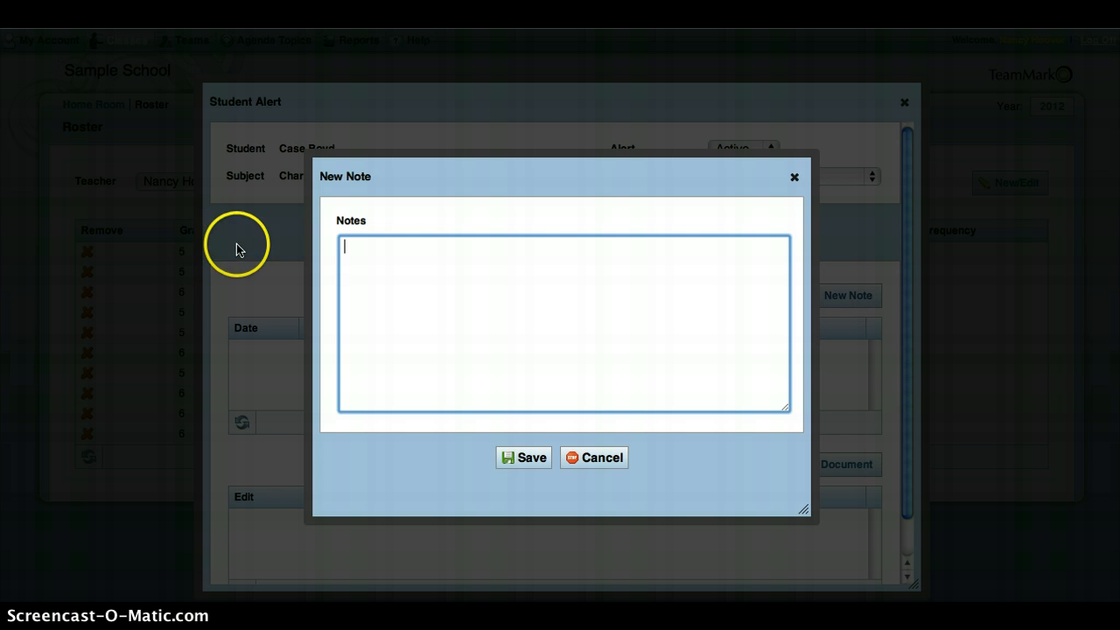
{"action": "left_click", "coordinate": [360, 263]}
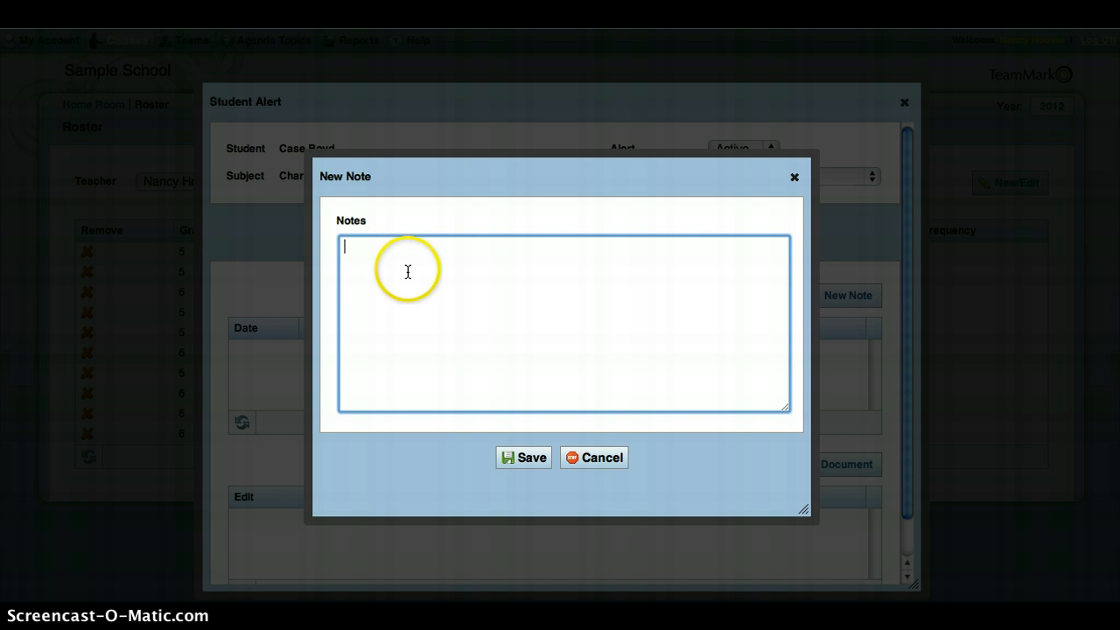
{"action": "left_click", "coordinate": [530, 458]}
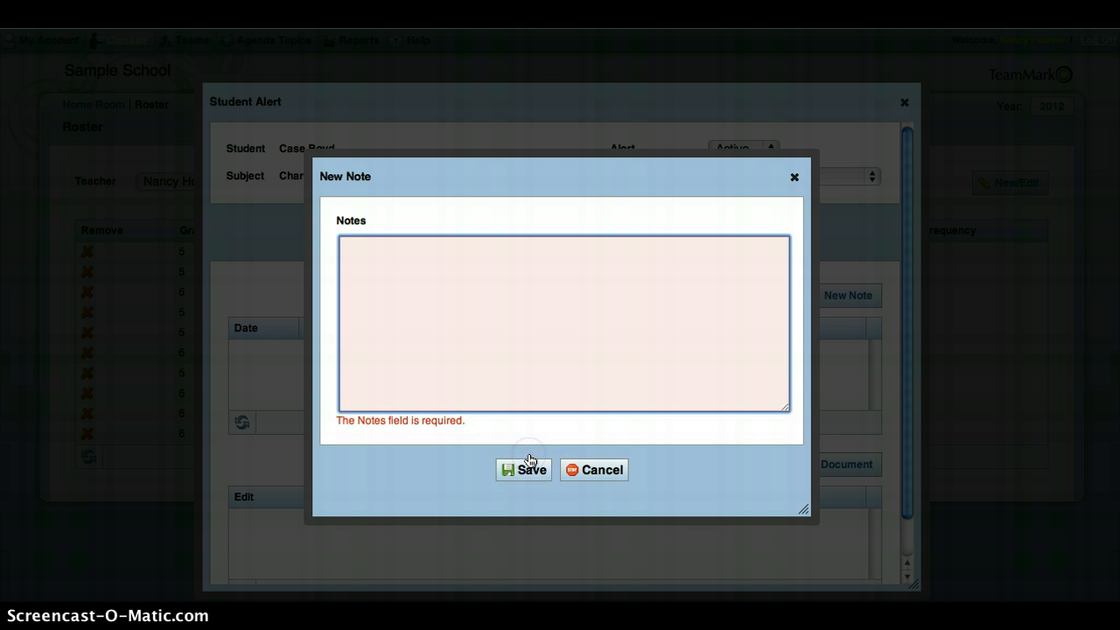
{"action": "left_click", "coordinate": [596, 473]}
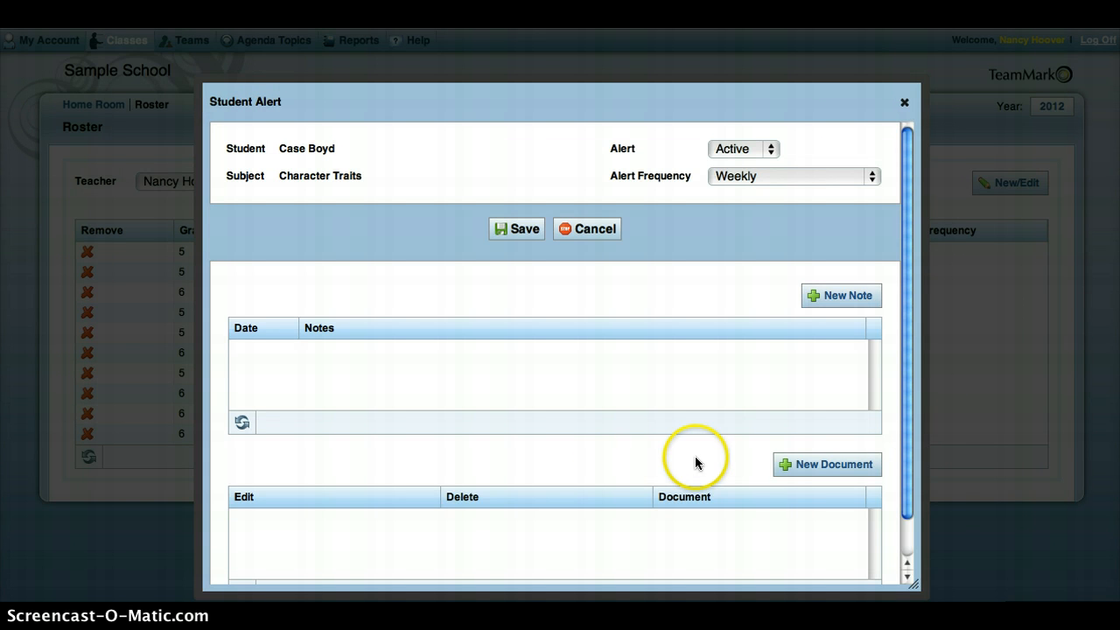
- Save the alert settings for the first roster student
{"action": "left_click", "coordinate": [825, 470]}
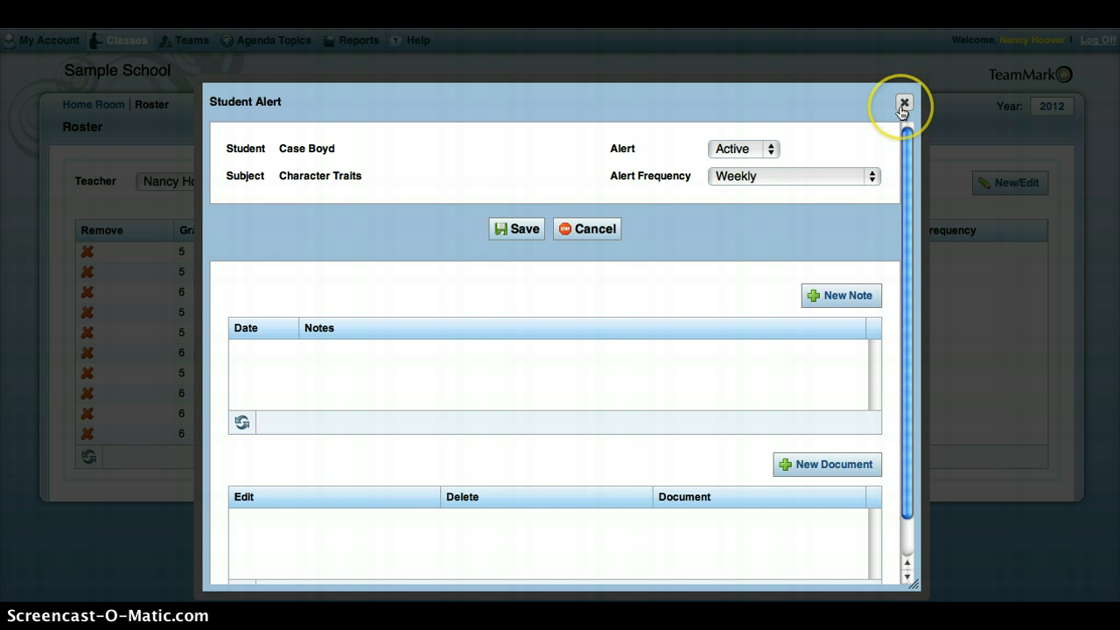
{"action": "left_click", "coordinate": [515, 229]}
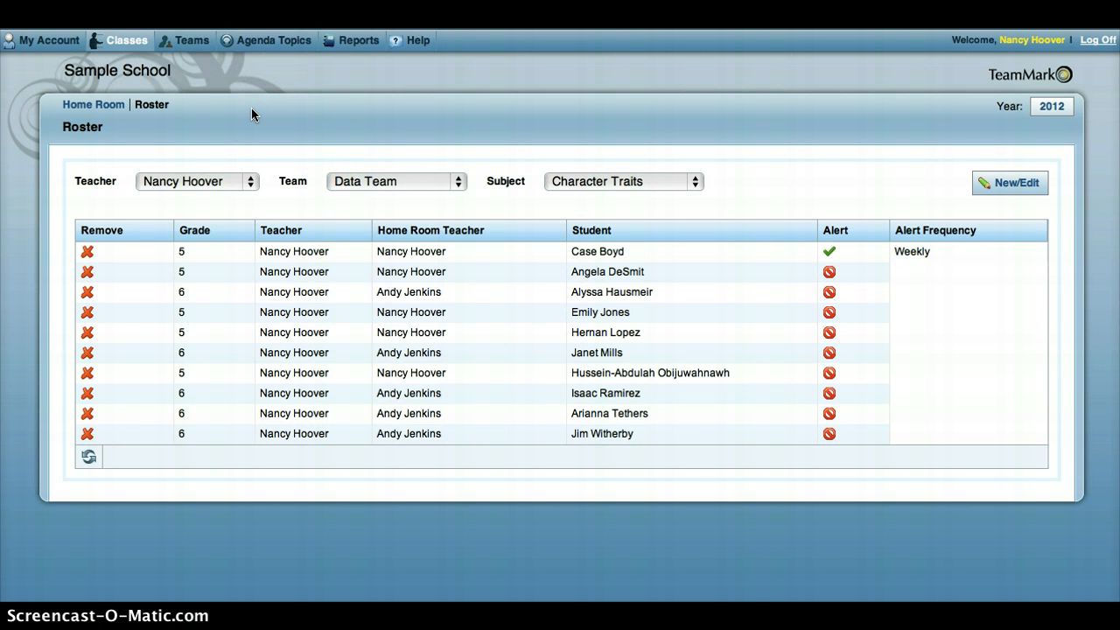
- Review the Data Team's subjects, and open the team's Essential Learning page
{"action": "left_click", "coordinate": [191, 42]}
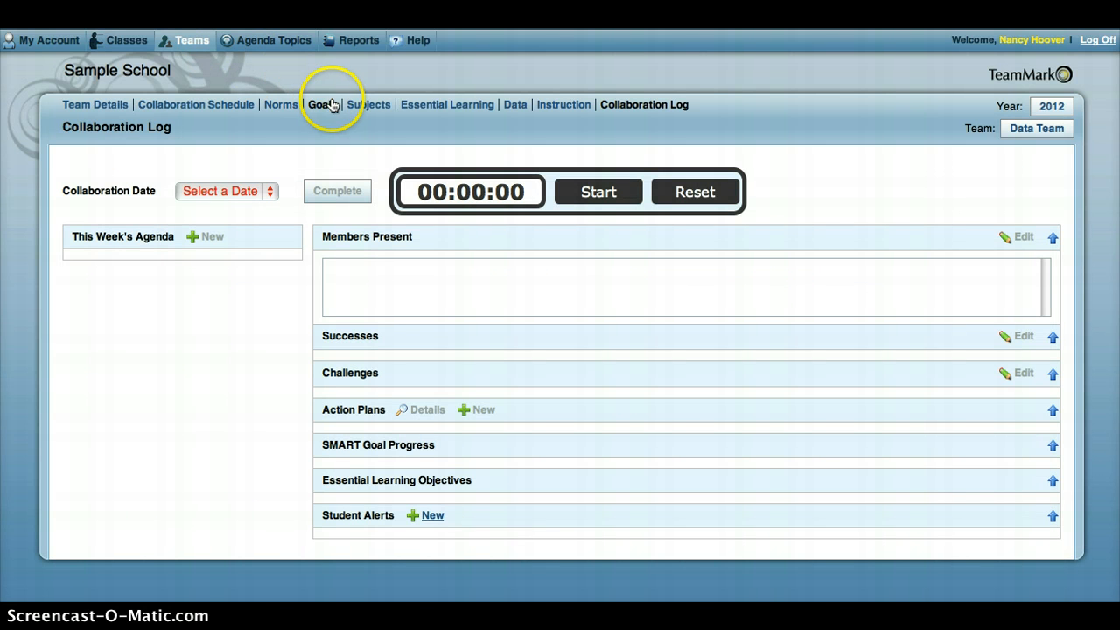
{"action": "left_click", "coordinate": [364, 105]}
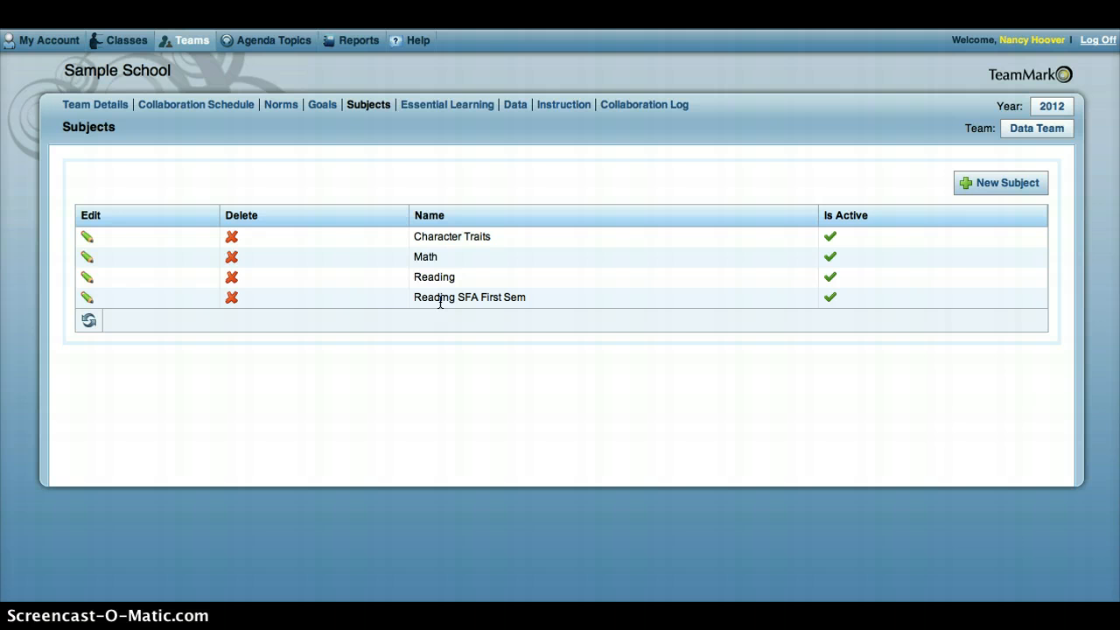
{"action": "left_click", "coordinate": [440, 106]}
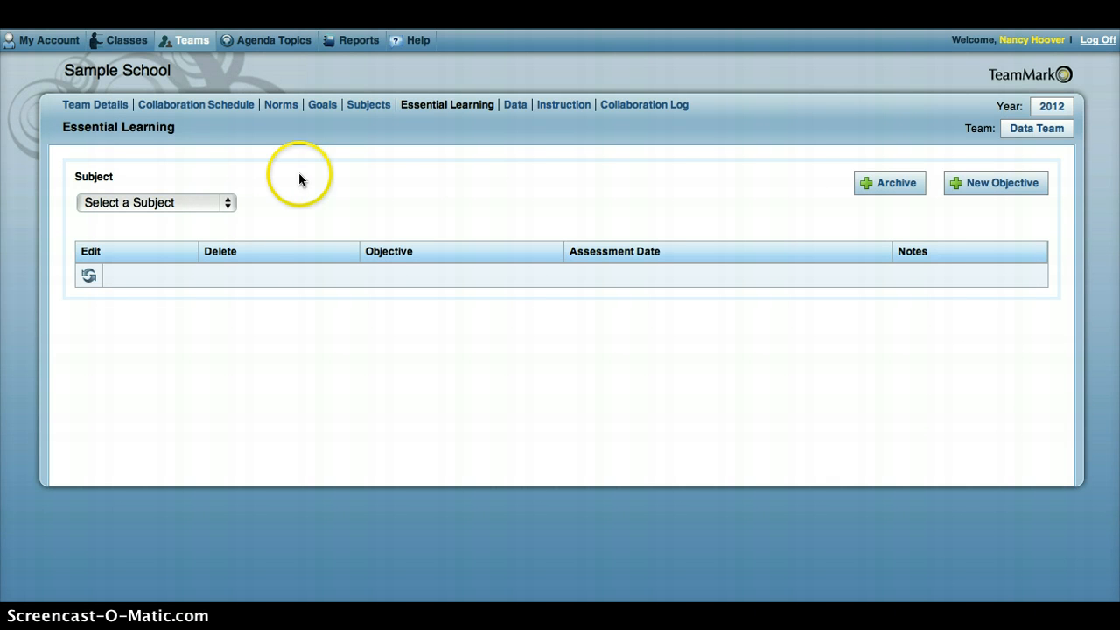
{"action": "left_click", "coordinate": [226, 205]}
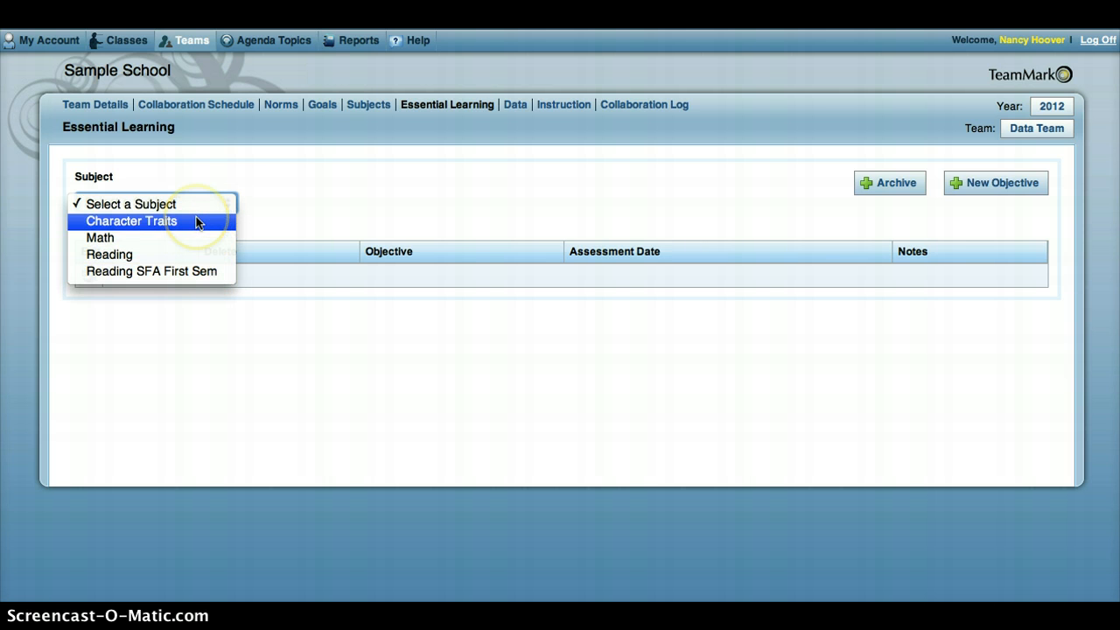
{"action": "left_click", "coordinate": [340, 192]}
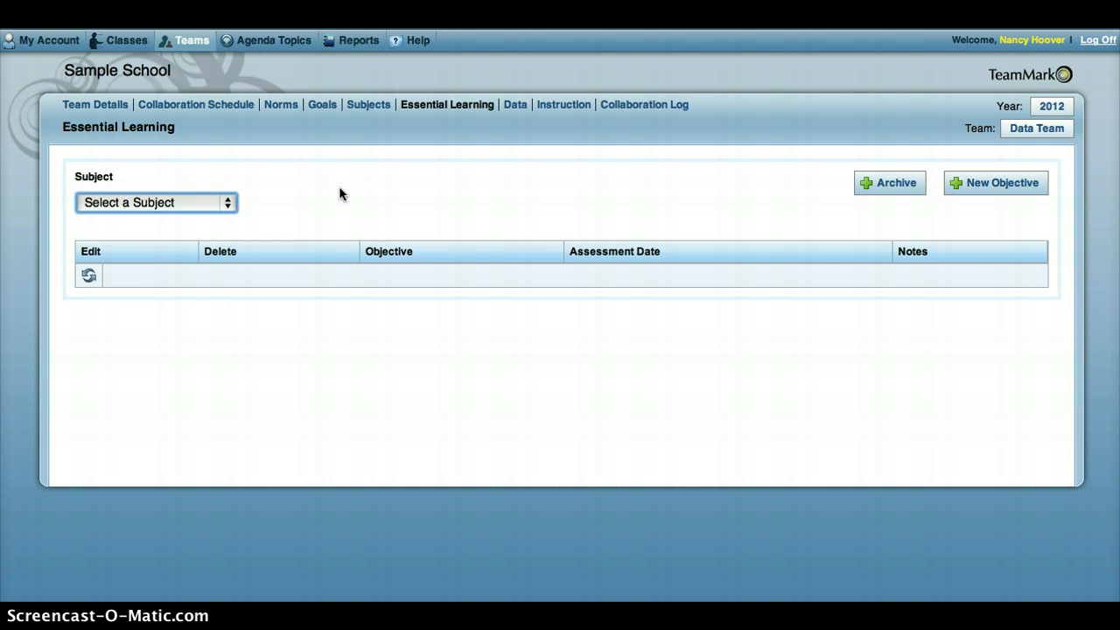
- Start archiving objectives, with 2011-2012 as the year and SMART Goal: Inquiry as the subject
{"action": "left_click", "coordinate": [892, 183]}
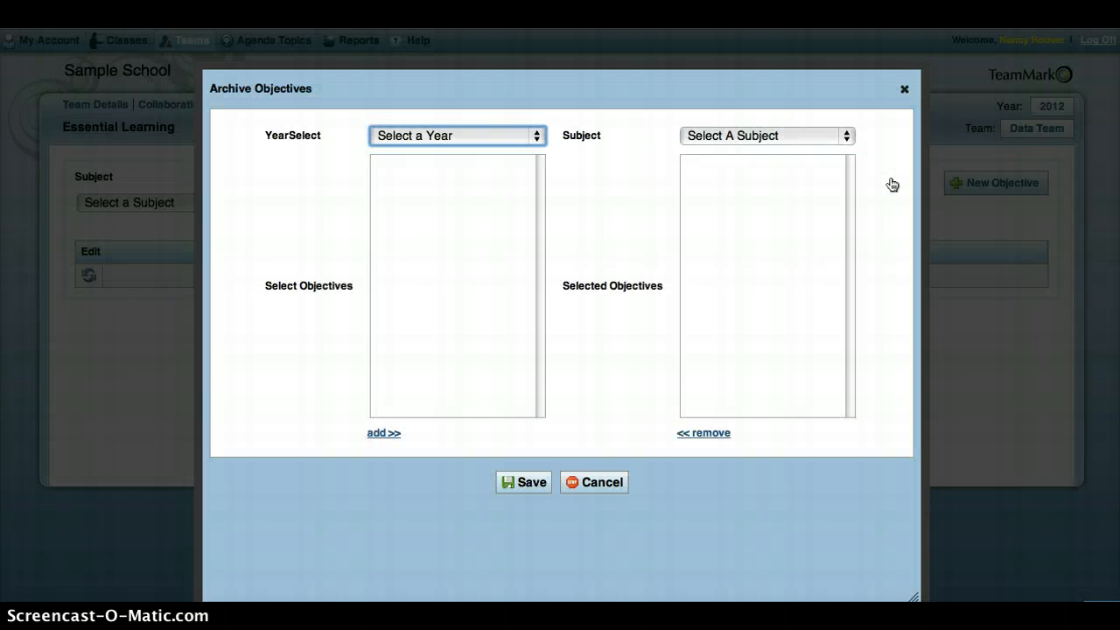
{"action": "left_click", "coordinate": [537, 138]}
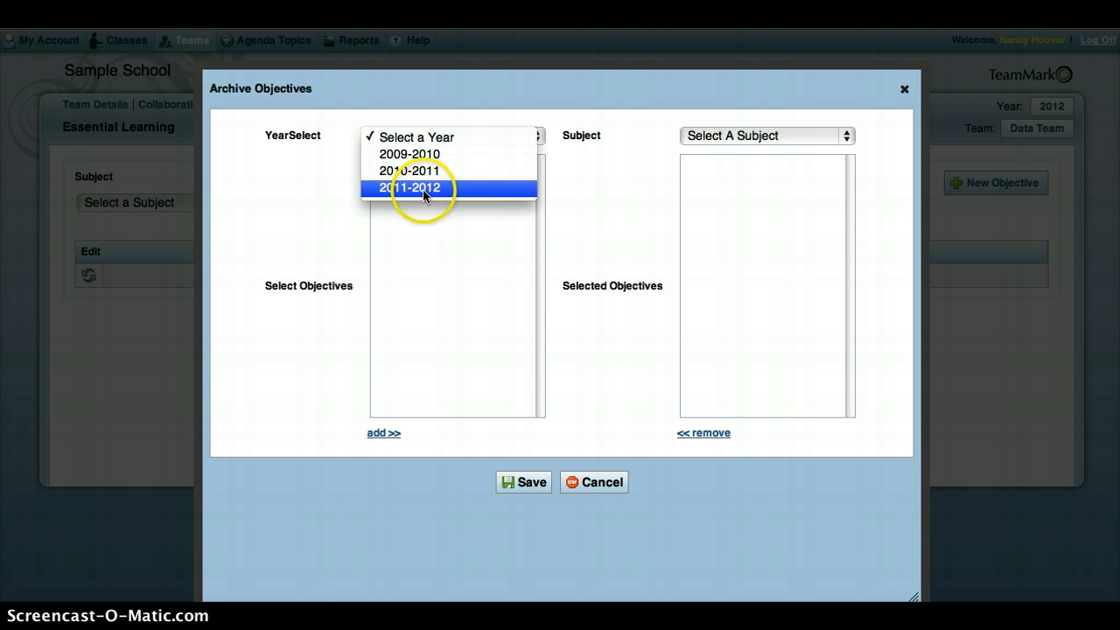
{"action": "left_click", "coordinate": [423, 189]}
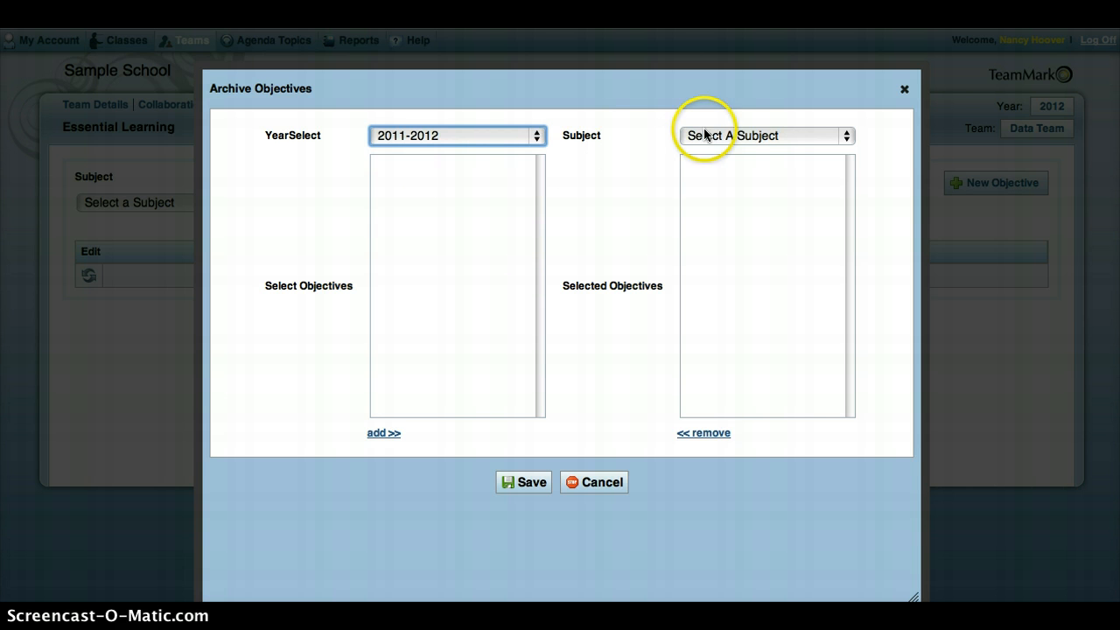
{"action": "left_click", "coordinate": [752, 135]}
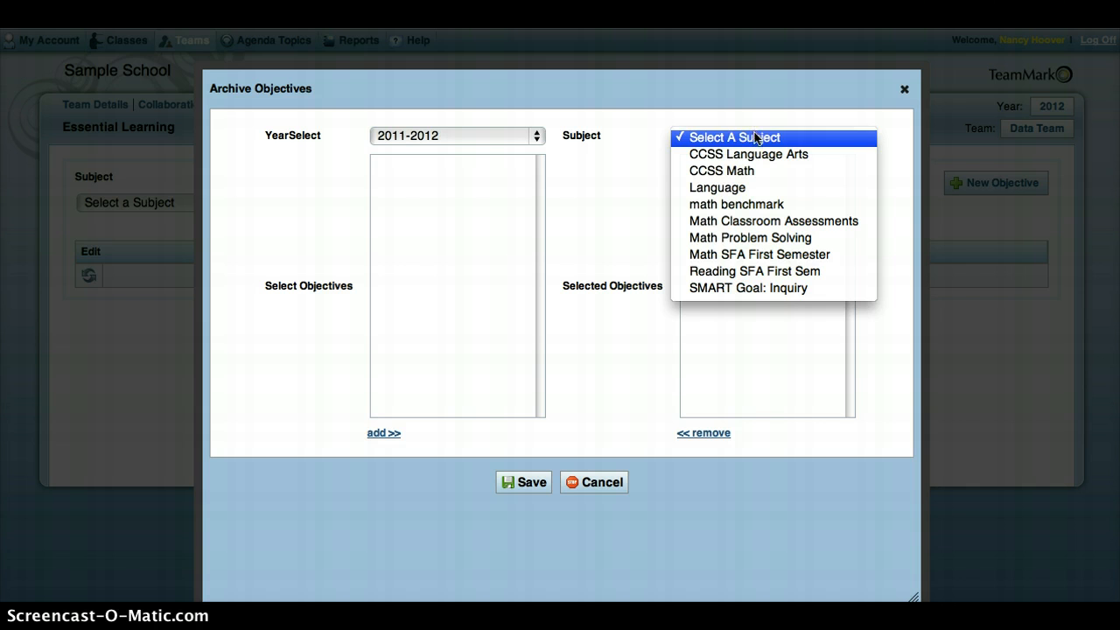
{"action": "left_click", "coordinate": [734, 291]}
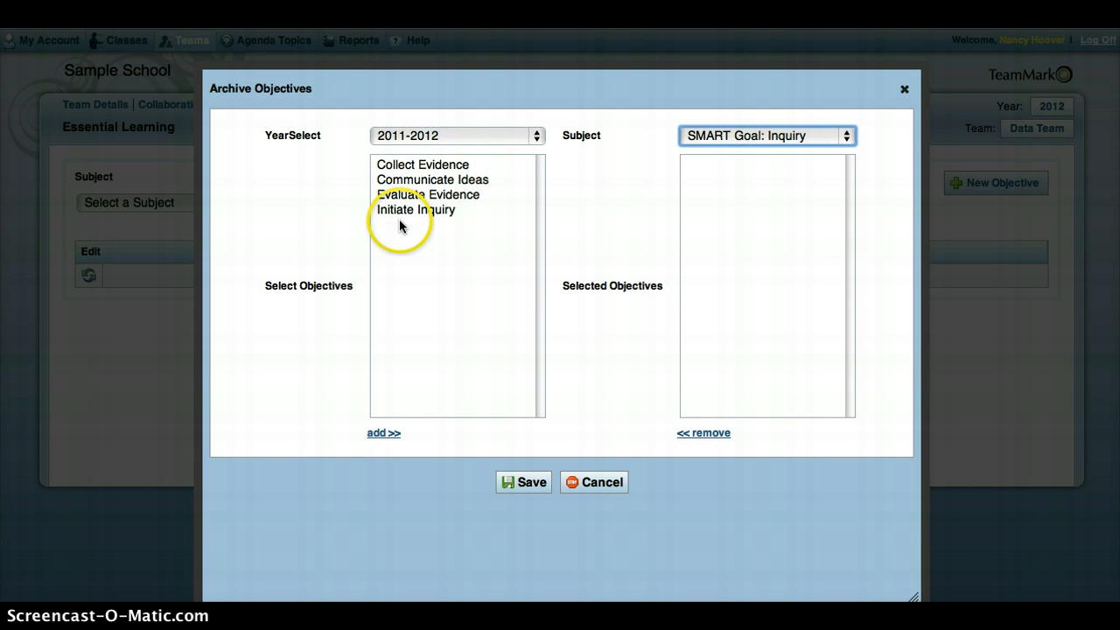
- Add all four objectives, from Collect Evidence to Initiate Inquiry, to the selected objectives and save the archive selection
{"action": "left_click", "coordinate": [395, 170]}
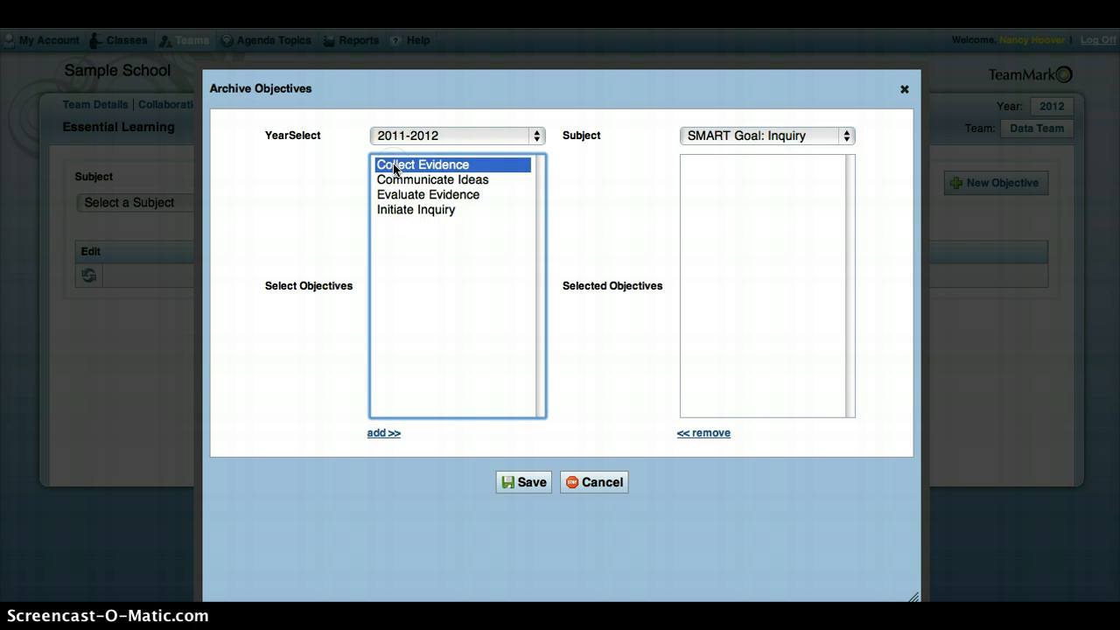
{"action": "left_click", "coordinate": [399, 213], "text": "shift"}
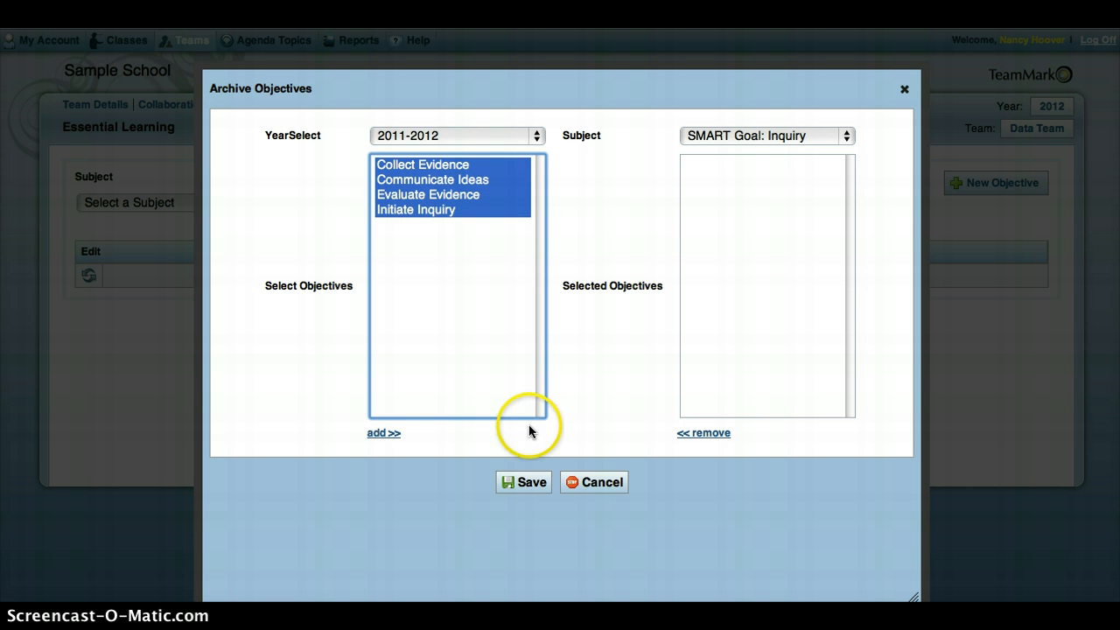
{"action": "left_click", "coordinate": [382, 432]}
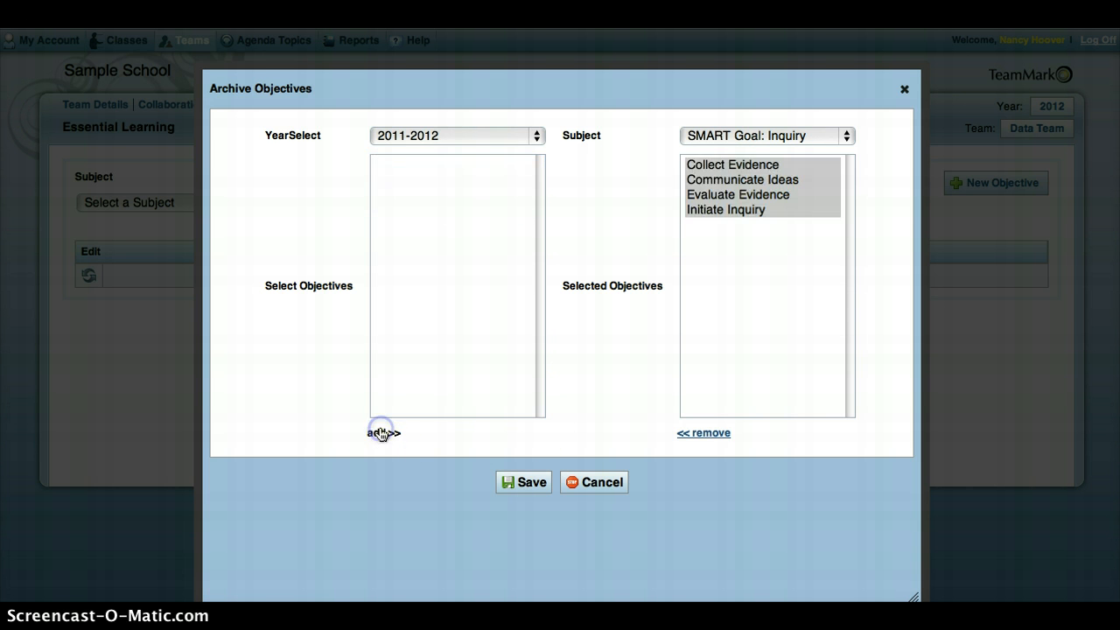
{"action": "left_click", "coordinate": [522, 483]}
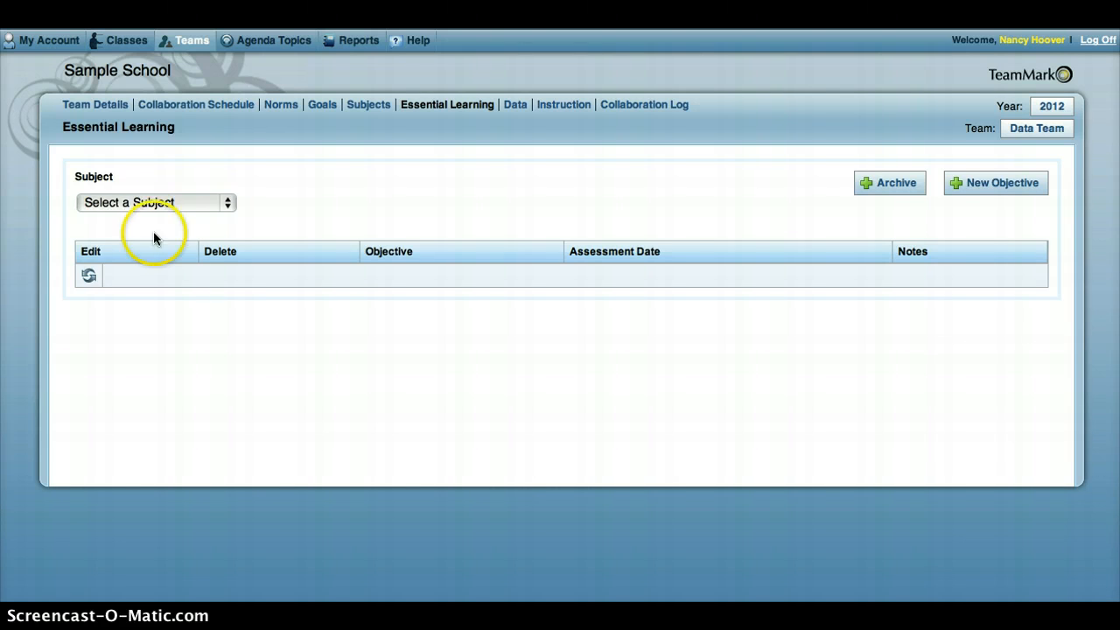
- Show the SMART Goal: Inquiry objectives, and look at the editable details of the Evaluate Evidence objective without changing them
{"action": "left_click", "coordinate": [228, 204]}
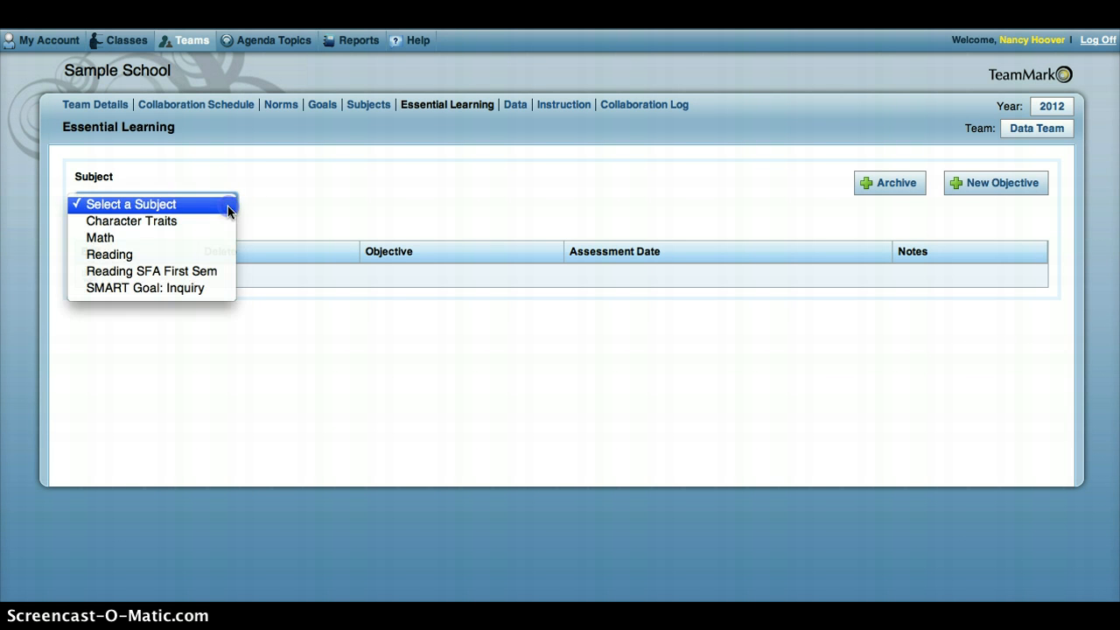
{"action": "left_click", "coordinate": [179, 288]}
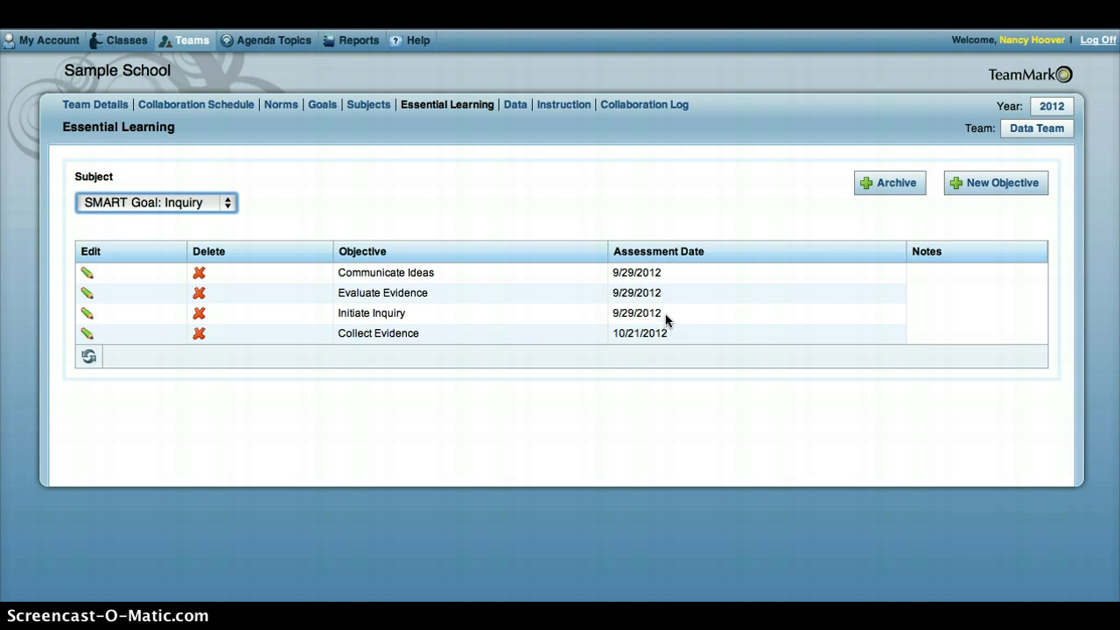
{"action": "left_click", "coordinate": [87, 298]}
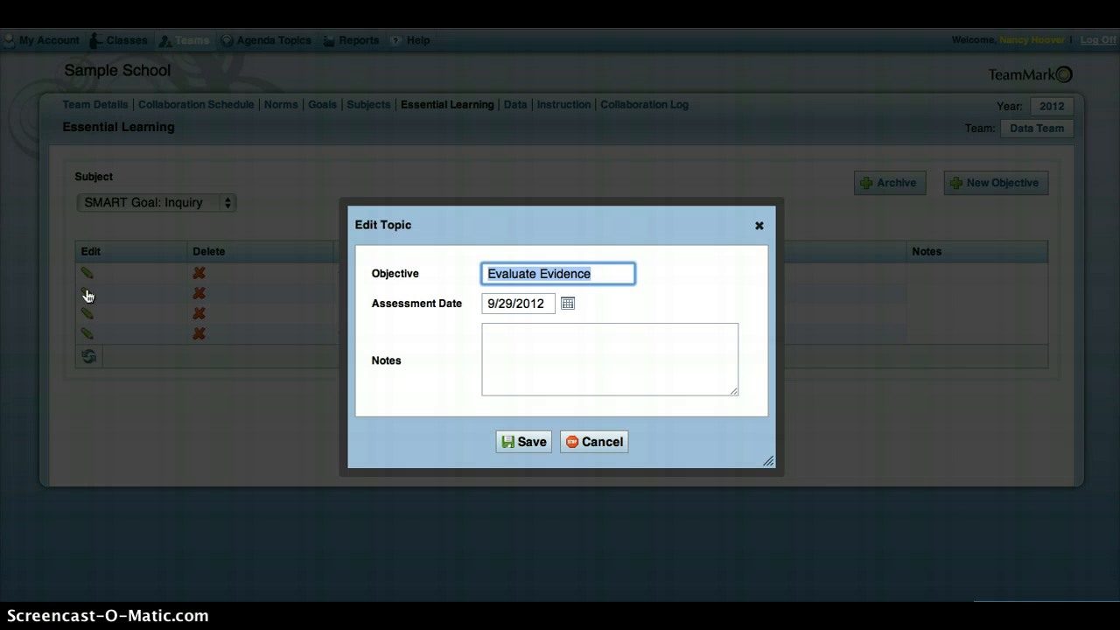
{"action": "left_click", "coordinate": [504, 341]}
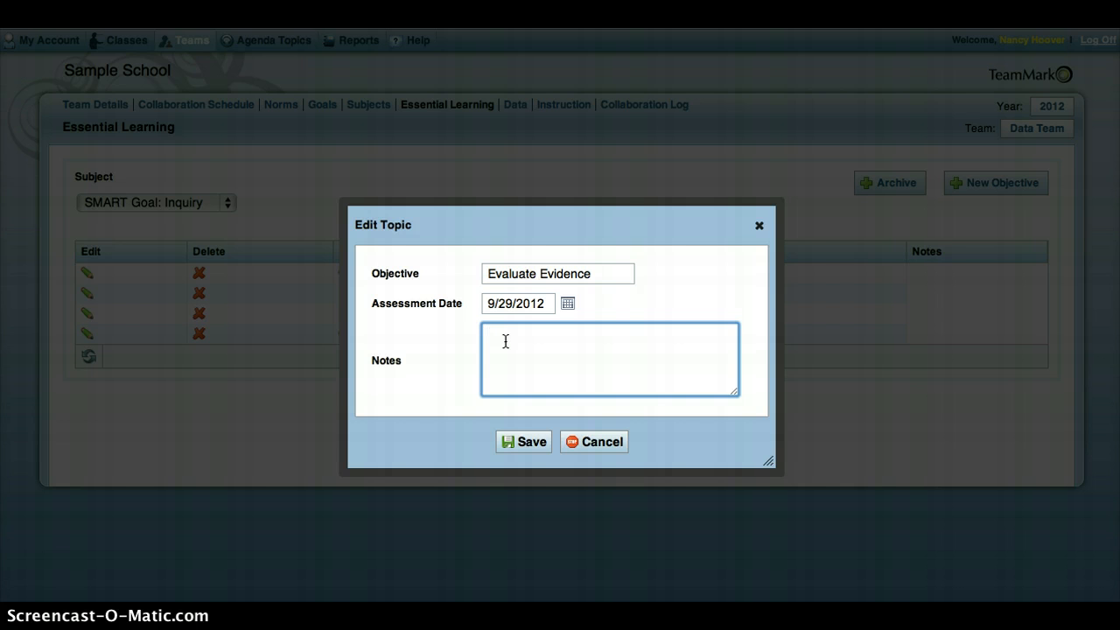
{"action": "left_click", "coordinate": [582, 441]}
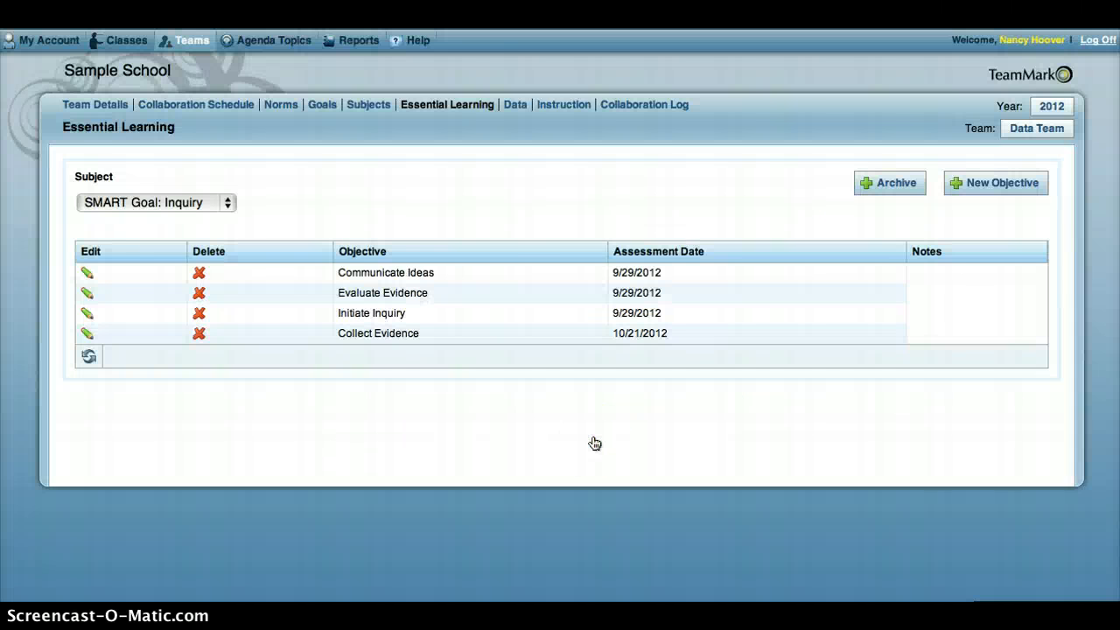
- Create a new objective named Kindness for the Character Traits subject, with the assessment date 3/8/2013
{"action": "left_click", "coordinate": [226, 205]}
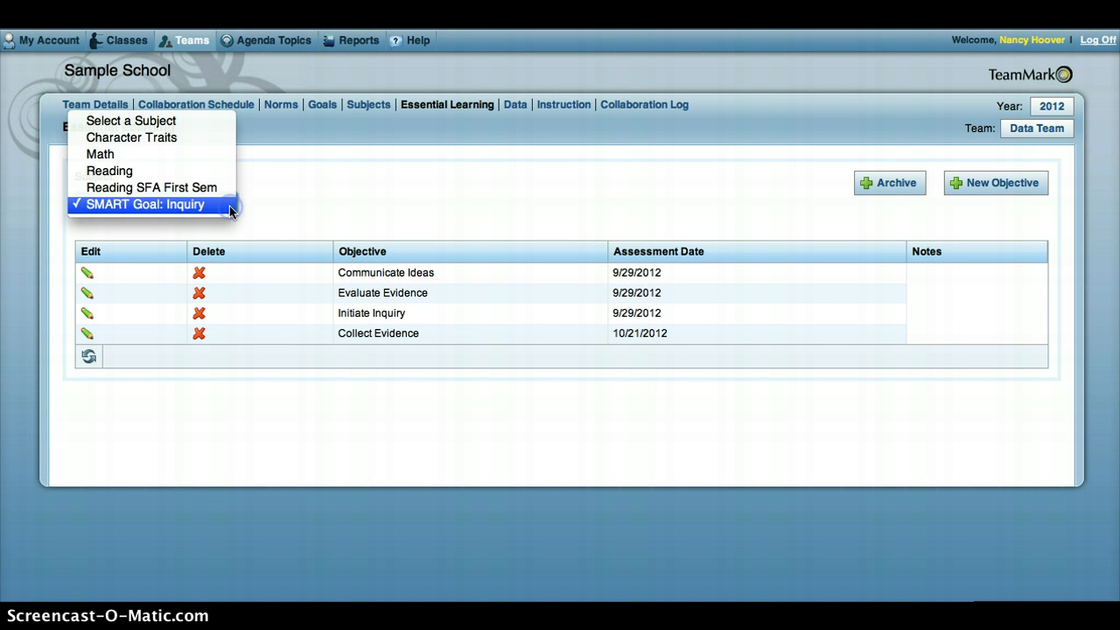
{"action": "left_click", "coordinate": [172, 139]}
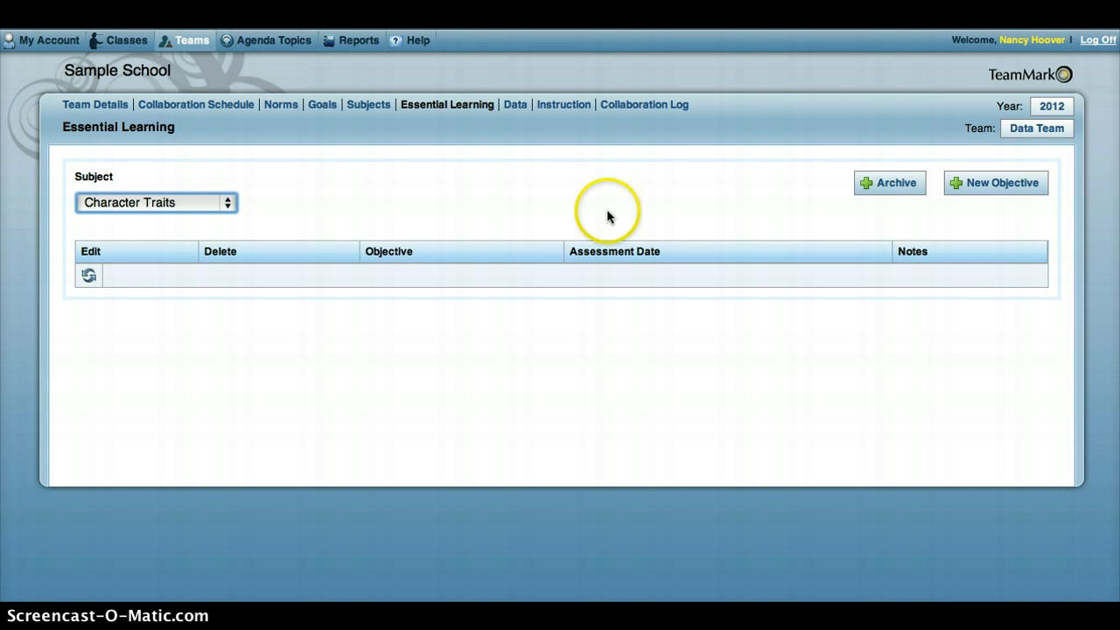
{"action": "left_click", "coordinate": [999, 182]}
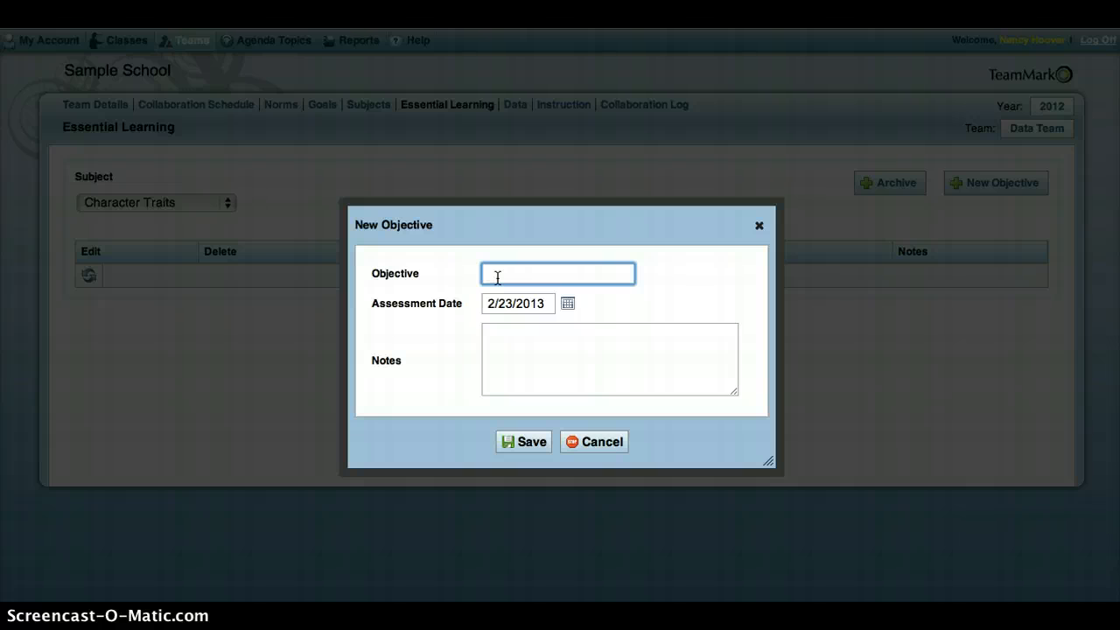
{"action": "type", "text": "Kindness"}
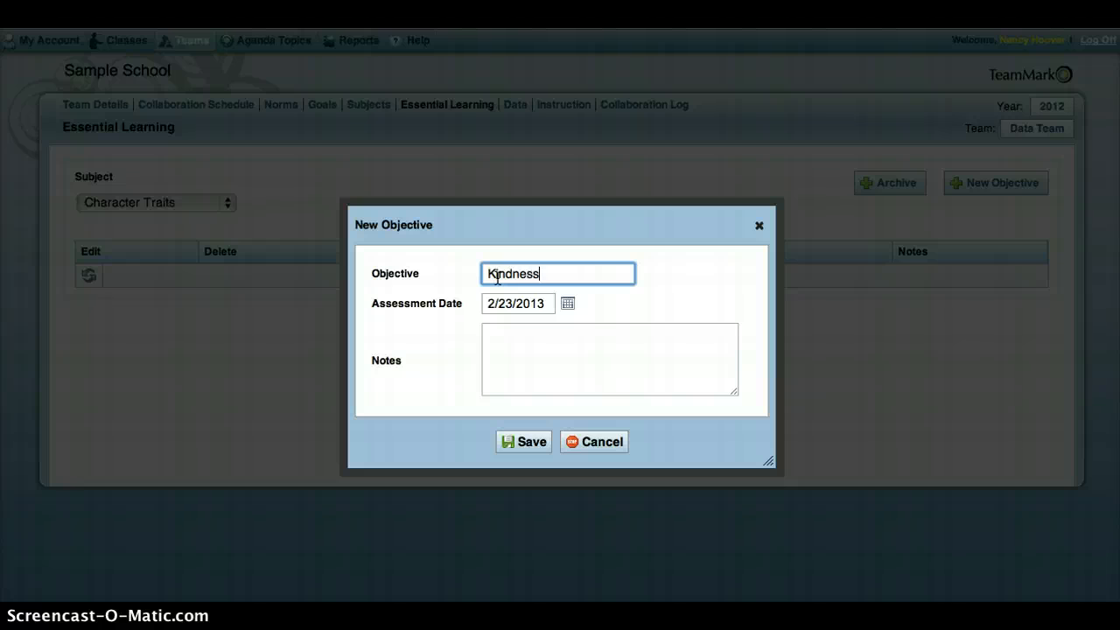
{"action": "left_click", "coordinate": [569, 304]}
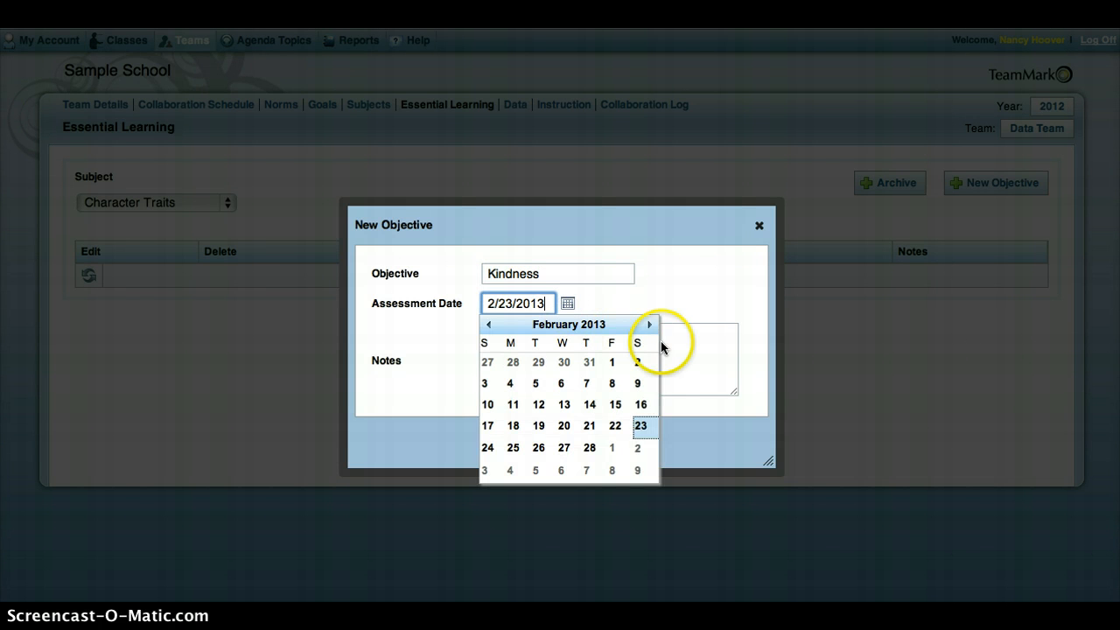
{"action": "left_click", "coordinate": [612, 471]}
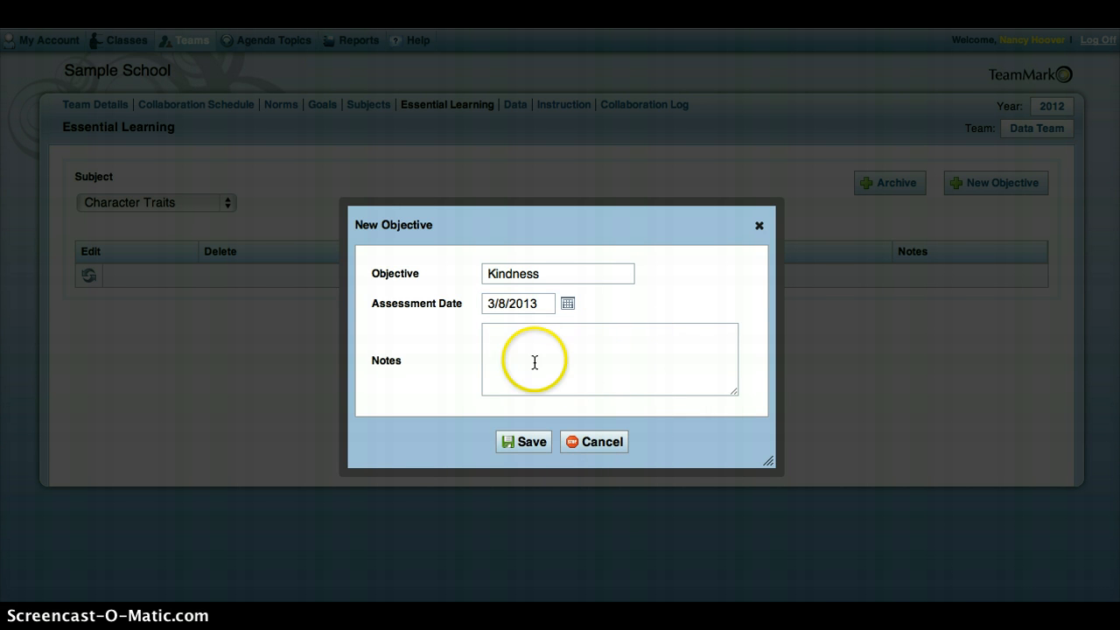
- Add the note "Reminder: Assembly after school on 3/8/13" to the Kindness objective and save it
{"action": "left_click", "coordinate": [501, 352]}
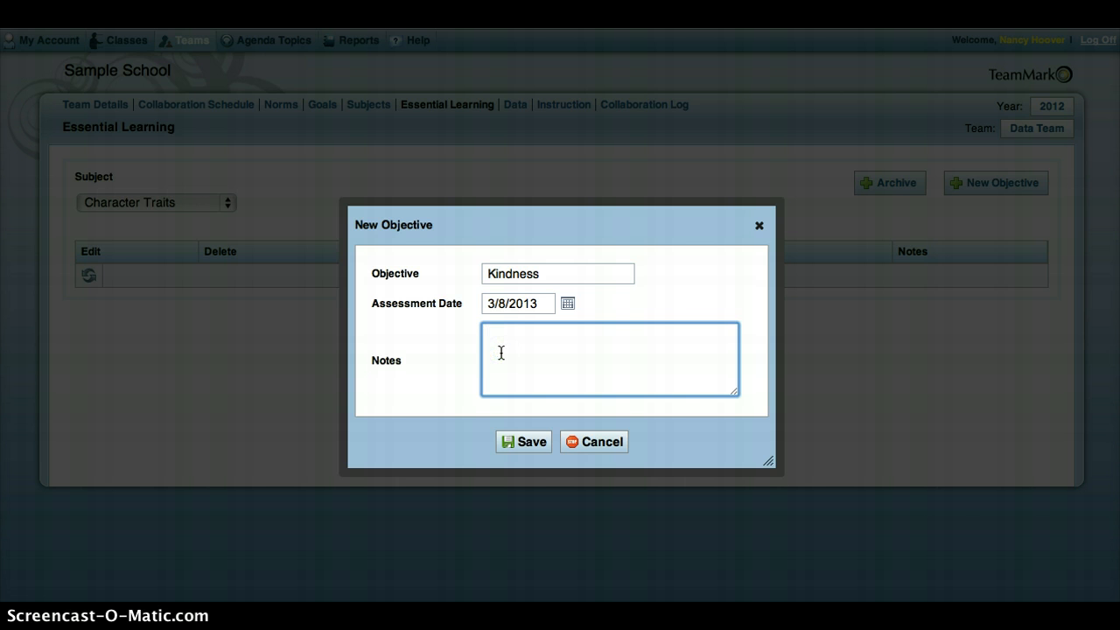
{"action": "type", "text": "Reminder: Assembl"}
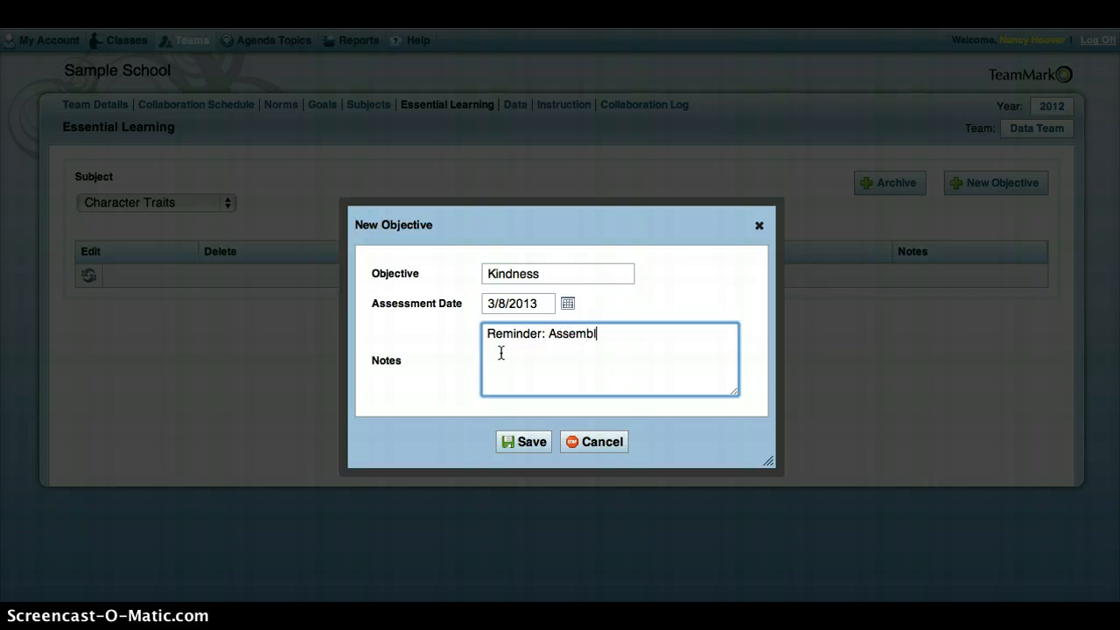
{"action": "type", "text": "y after school on 3"}
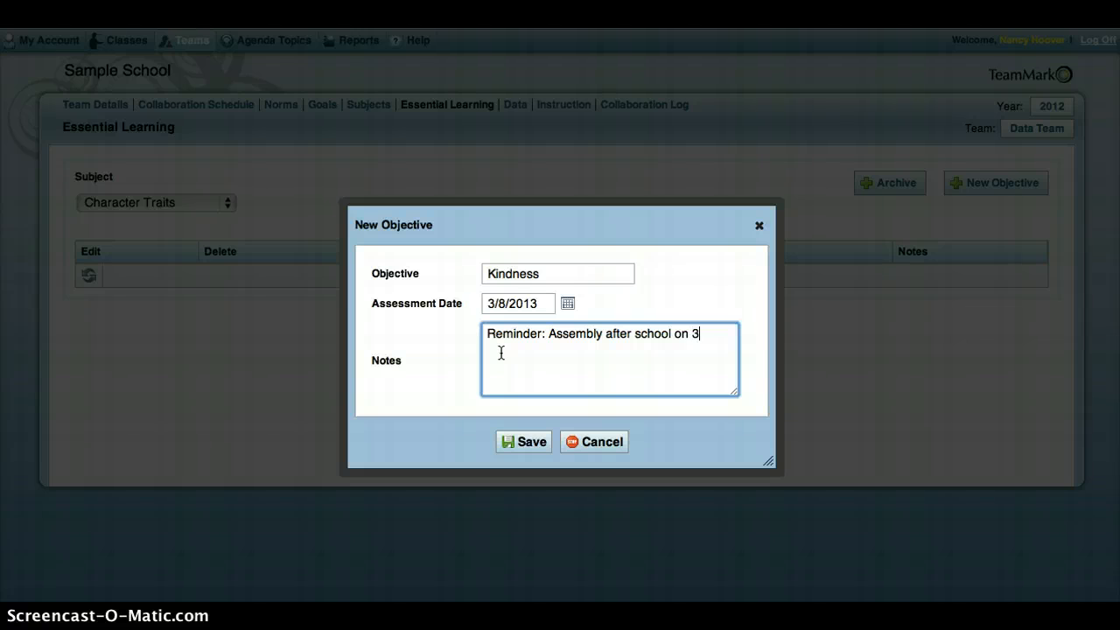
{"action": "type", "text": "/8/13"}
{"action": "left_click", "coordinate": [514, 448]}
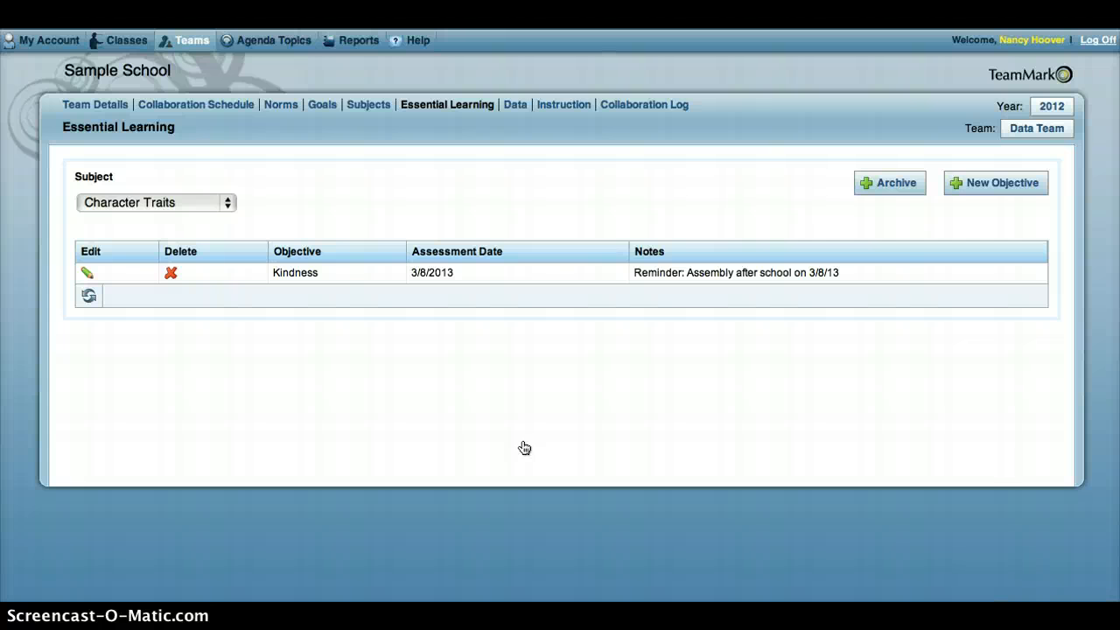
- Start a new objective for the Math subject named "Fluently multiply multi-digit whole numbers using the standard algorithm."
{"action": "left_click", "coordinate": [228, 205]}
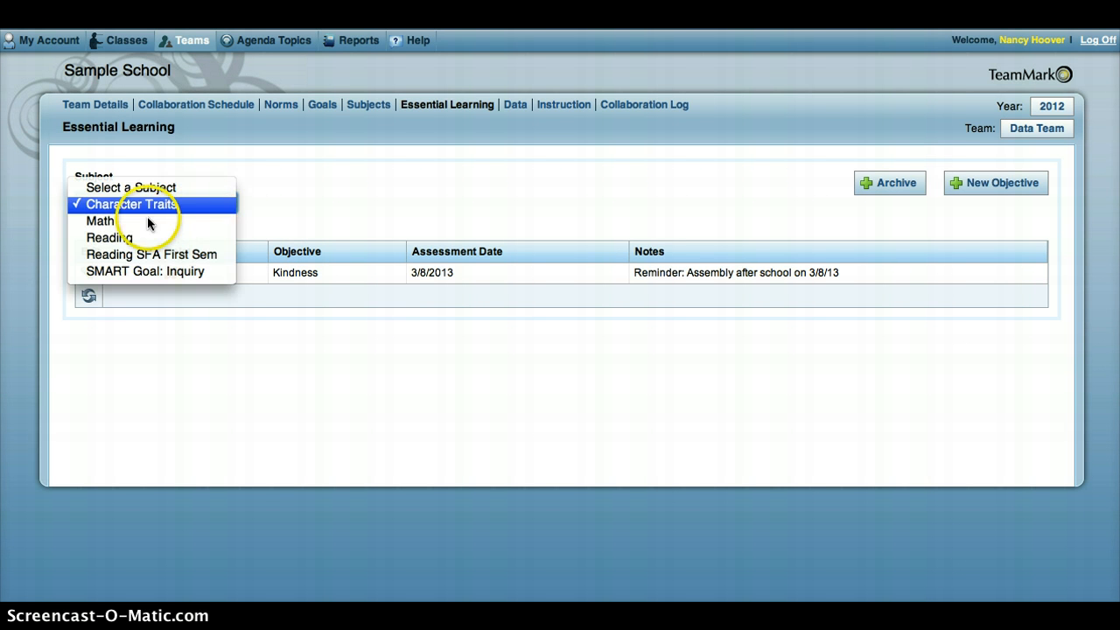
{"action": "left_click", "coordinate": [128, 221]}
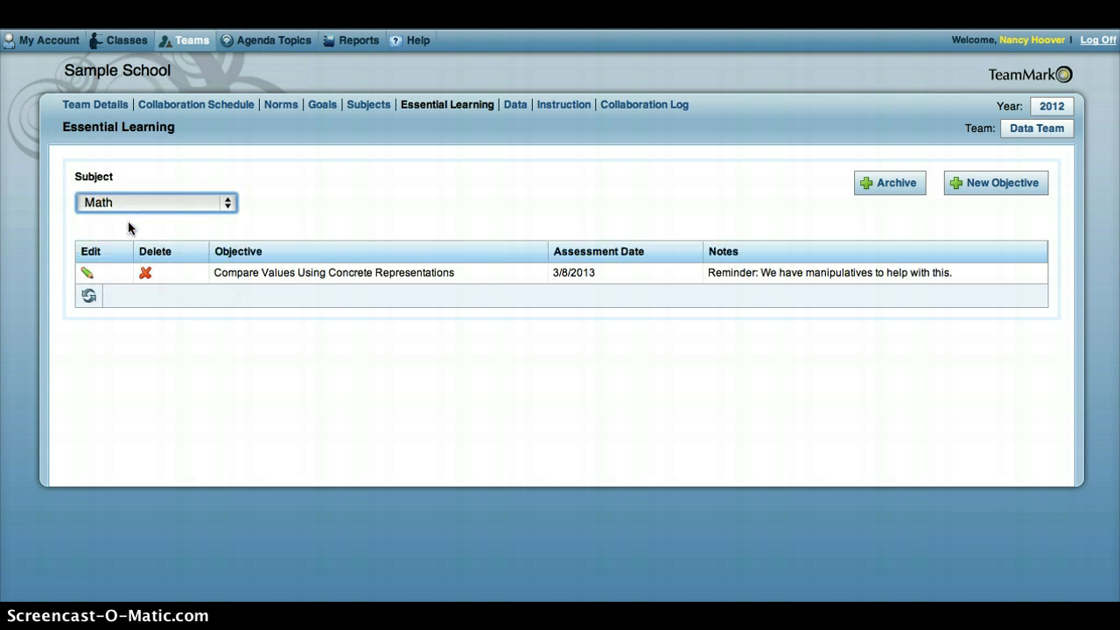
{"action": "left_click", "coordinate": [1000, 184]}
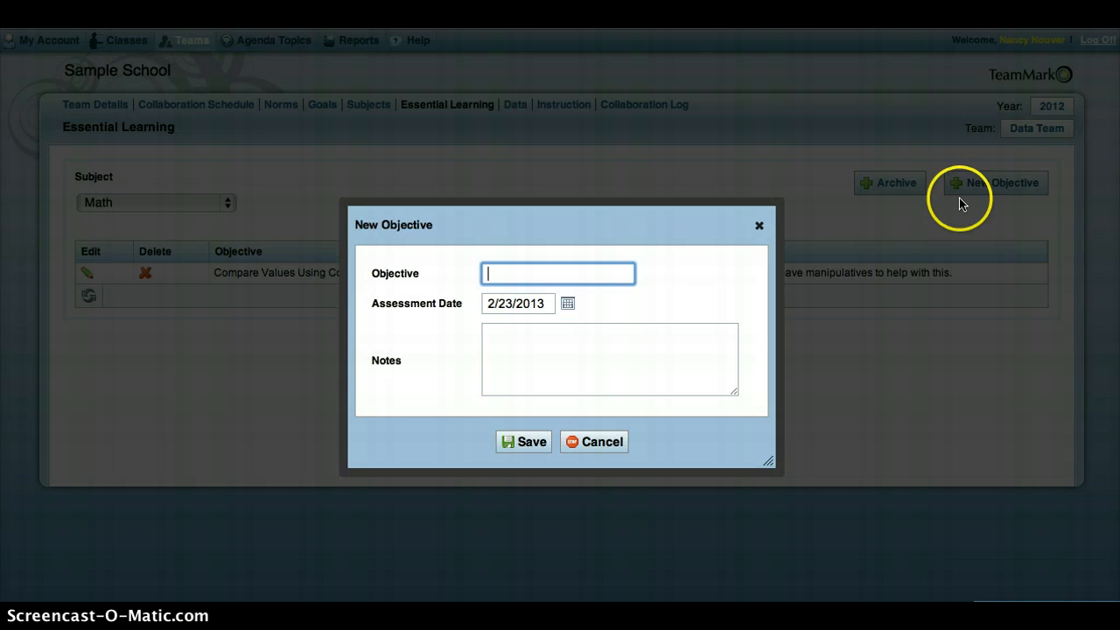
{"action": "left_click", "coordinate": [502, 275]}
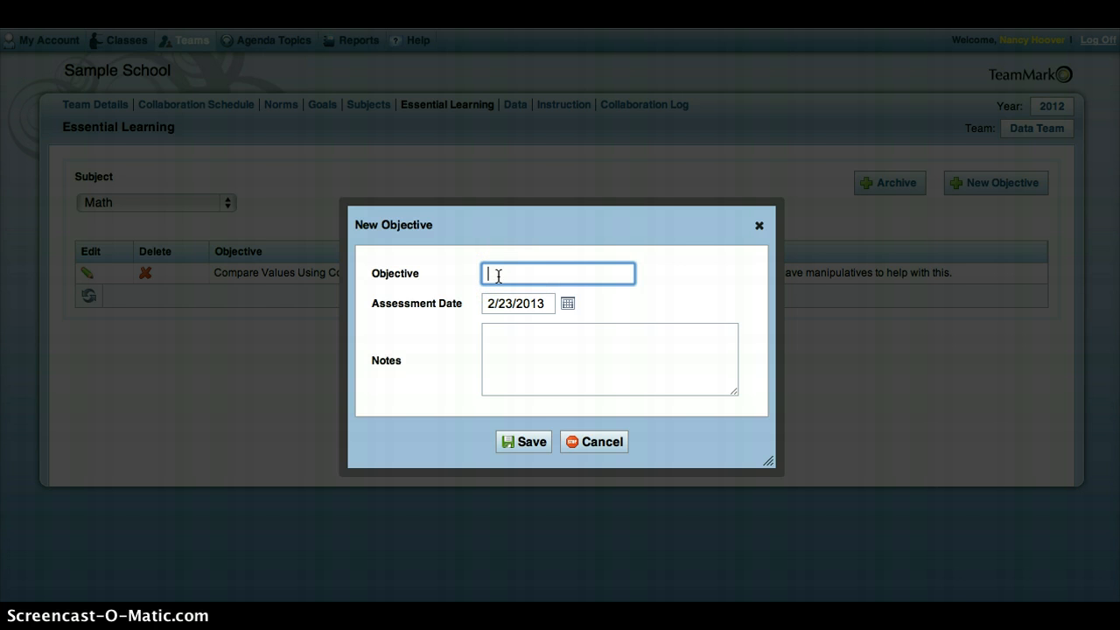
{"action": "key", "text": "ctrl+v"}
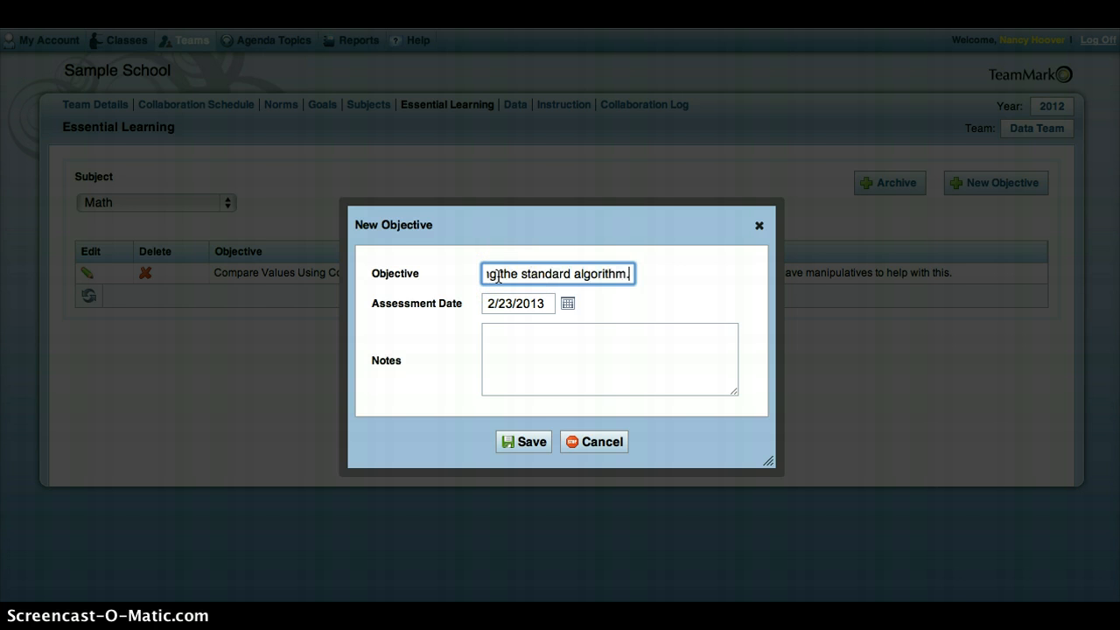
- Set the new Math objective's assessment date to 3/15/2013 and save it with the notes left blank
{"action": "left_click", "coordinate": [566, 305]}
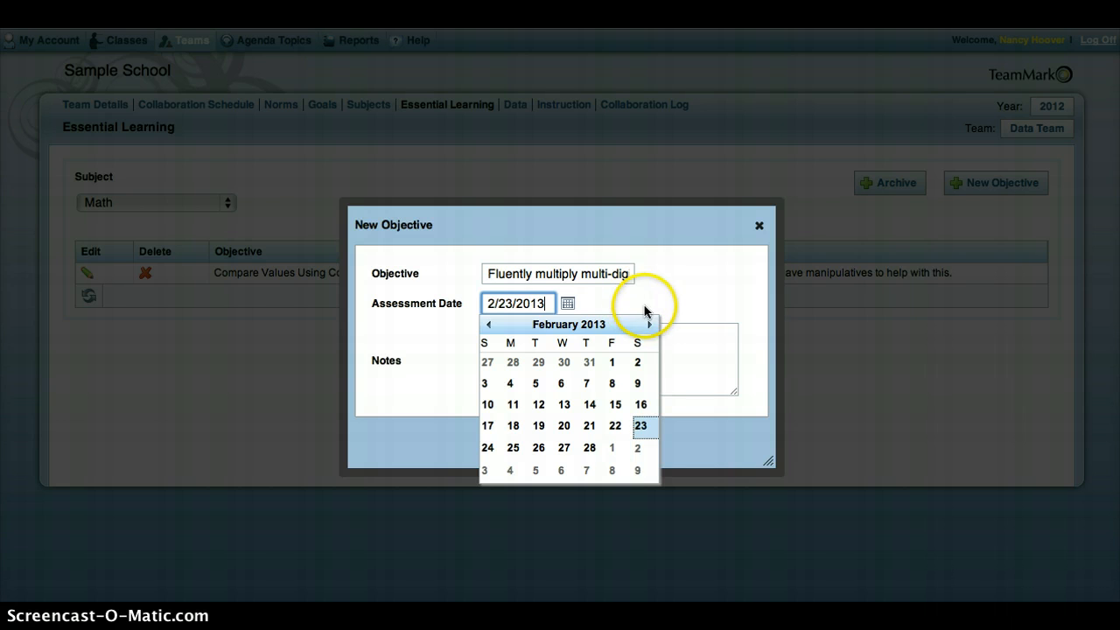
{"action": "left_click", "coordinate": [650, 325]}
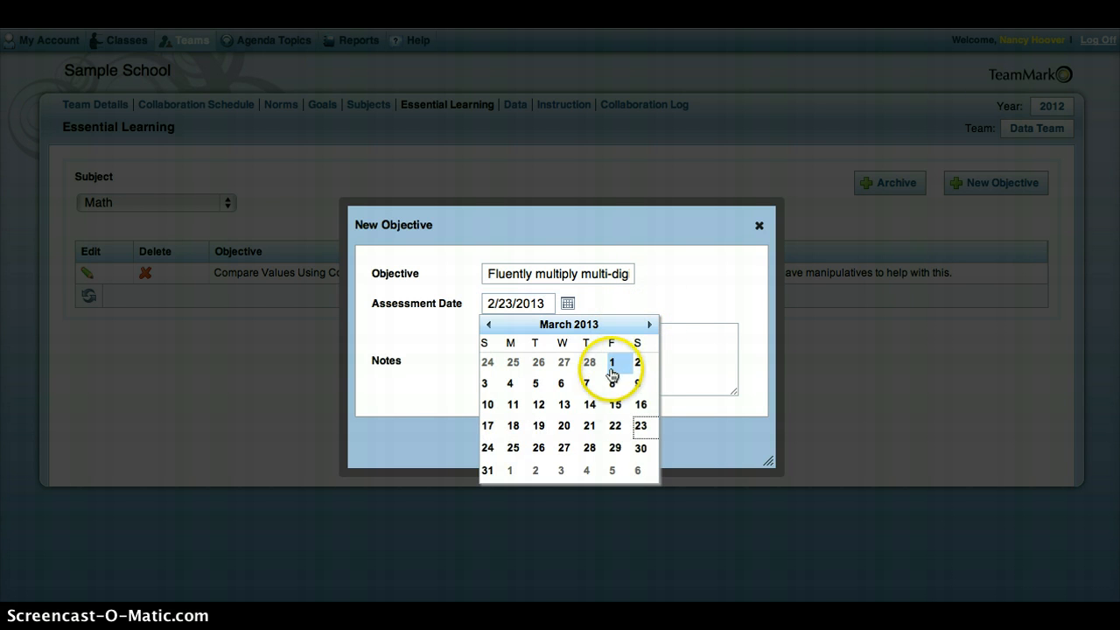
{"action": "left_click", "coordinate": [615, 404]}
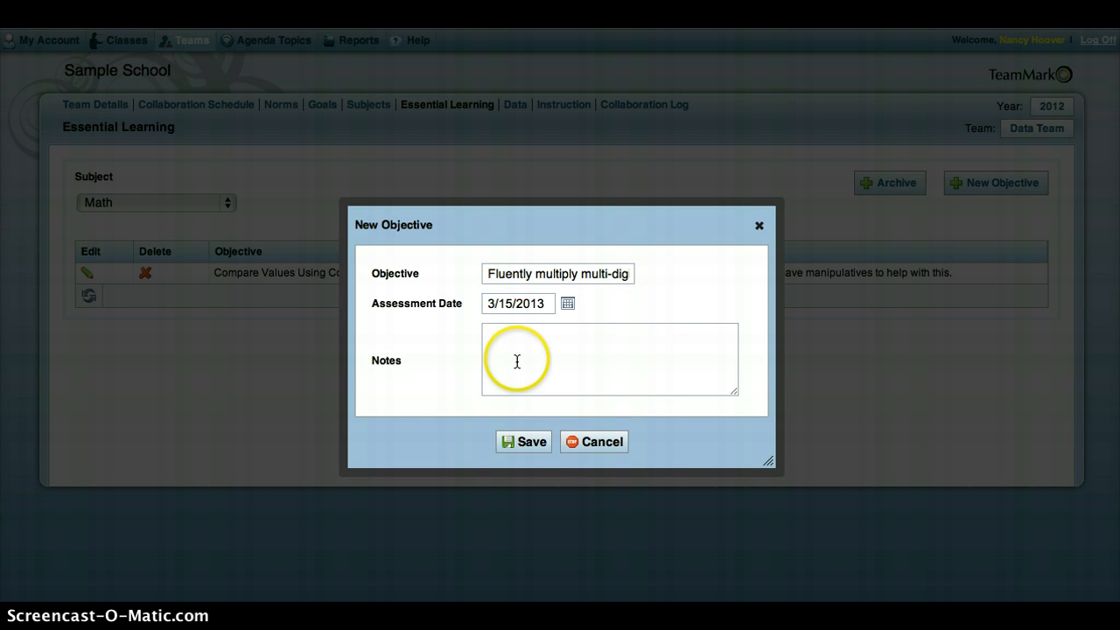
{"action": "left_click", "coordinate": [517, 361]}
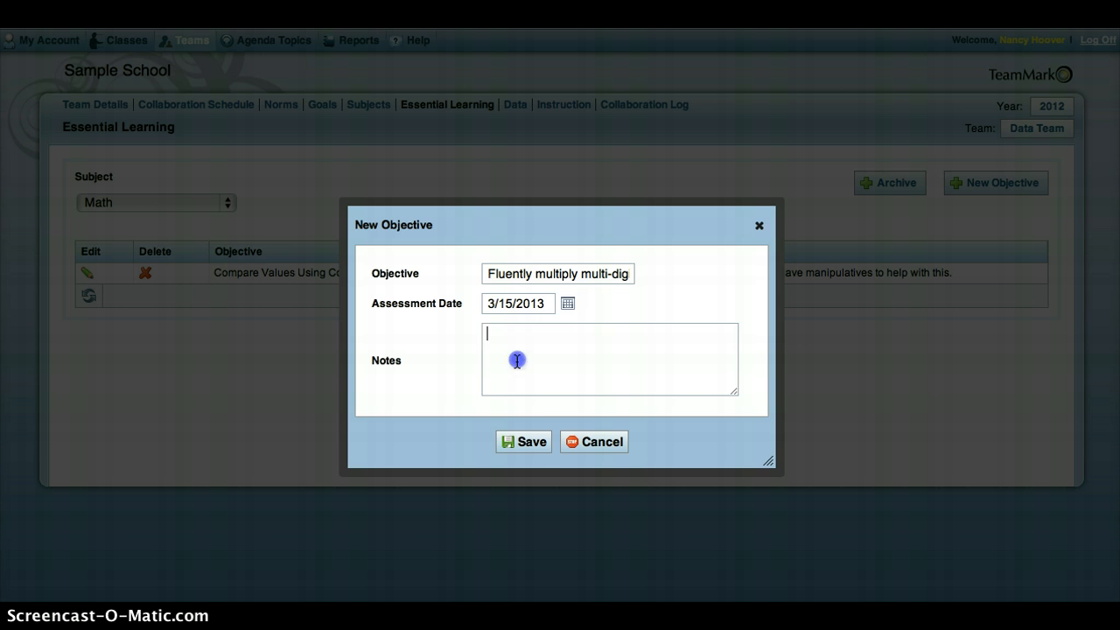
{"action": "left_click", "coordinate": [531, 442]}
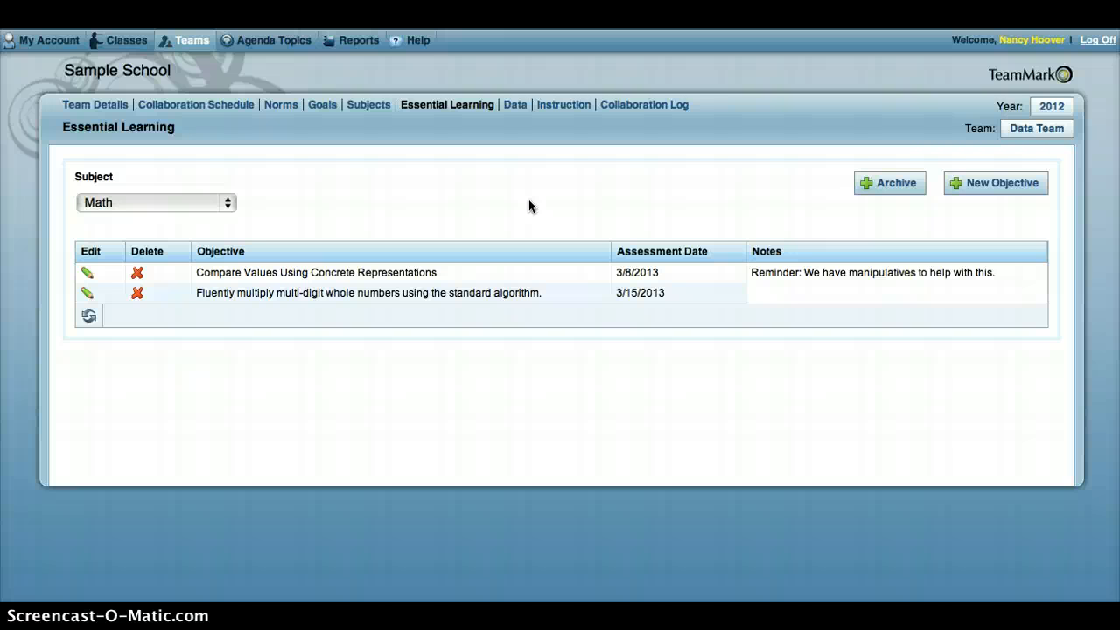
- Open the Data Team's Collaboration Log
{"action": "left_click", "coordinate": [646, 107]}
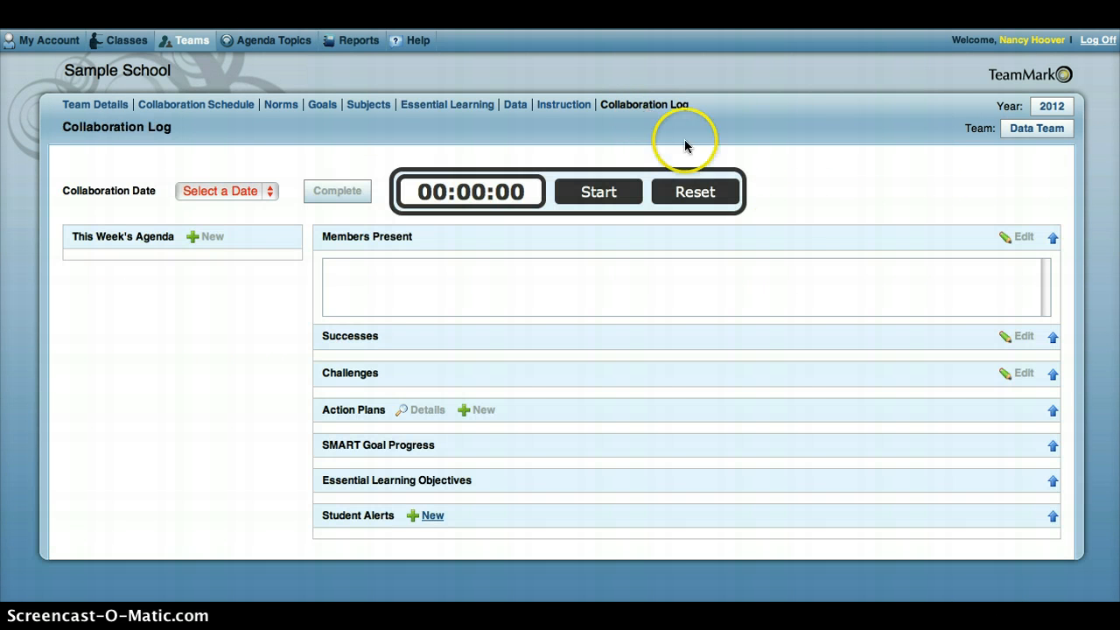